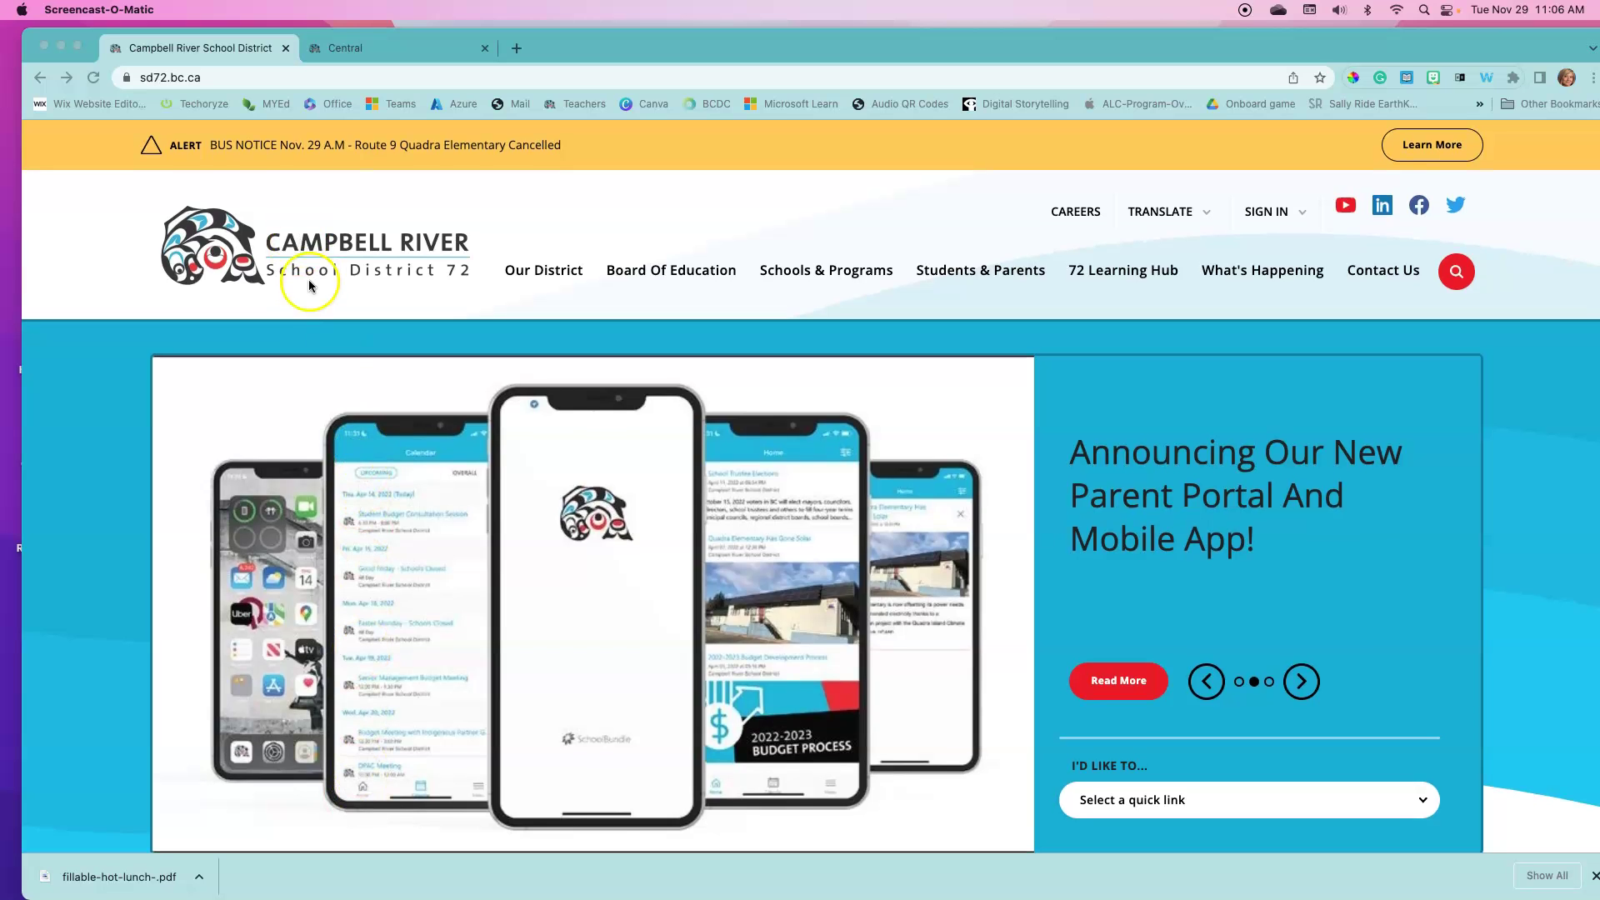
Step: Check the ALERT banner on sd72.bc.ca, then sign in to reach the SchoolBundle launcher
{"action": "left_click", "coordinate": [280, 217]}
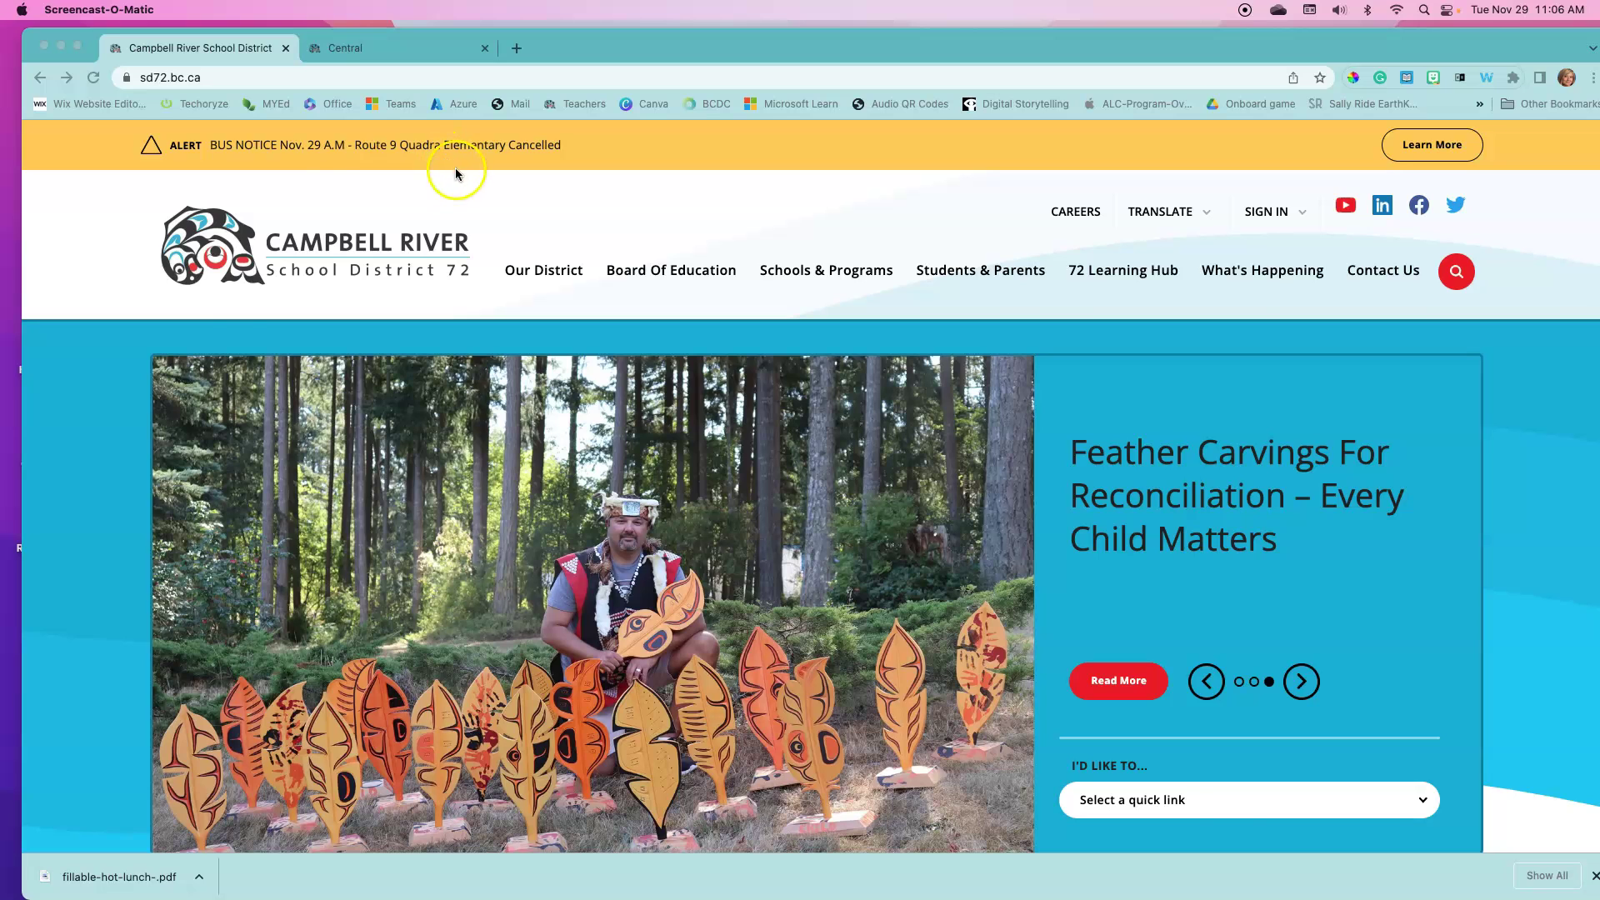
{"action": "left_click", "coordinate": [229, 317]}
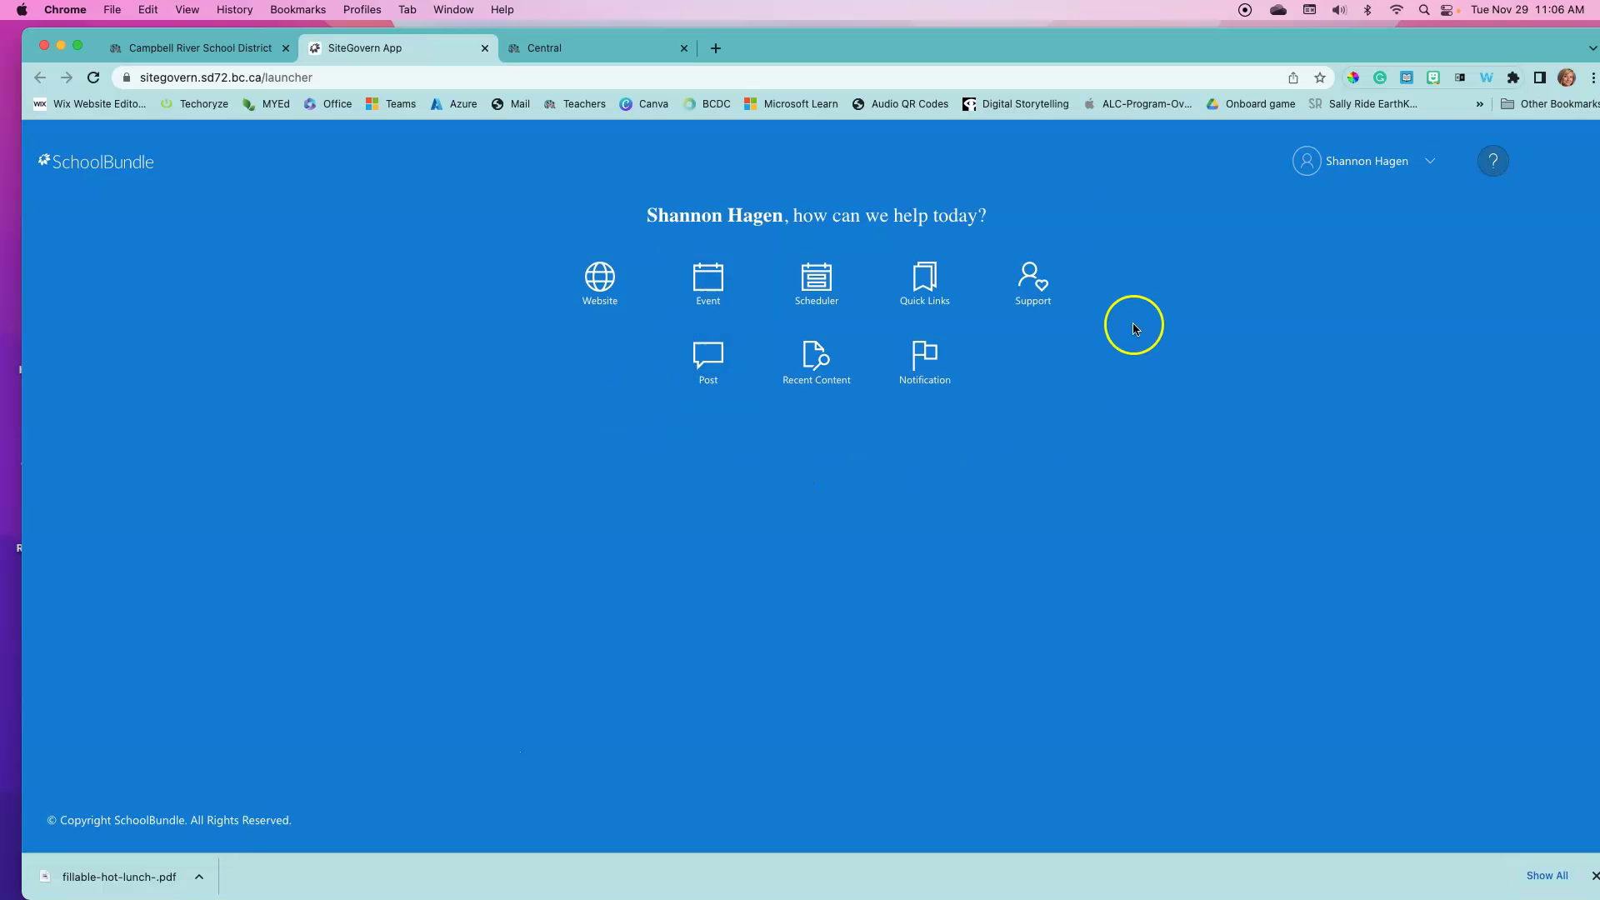
Step: Create a new notification and view the Notification, Alert and Emergency types, keeping it as Notification
{"action": "left_click", "coordinate": [925, 356]}
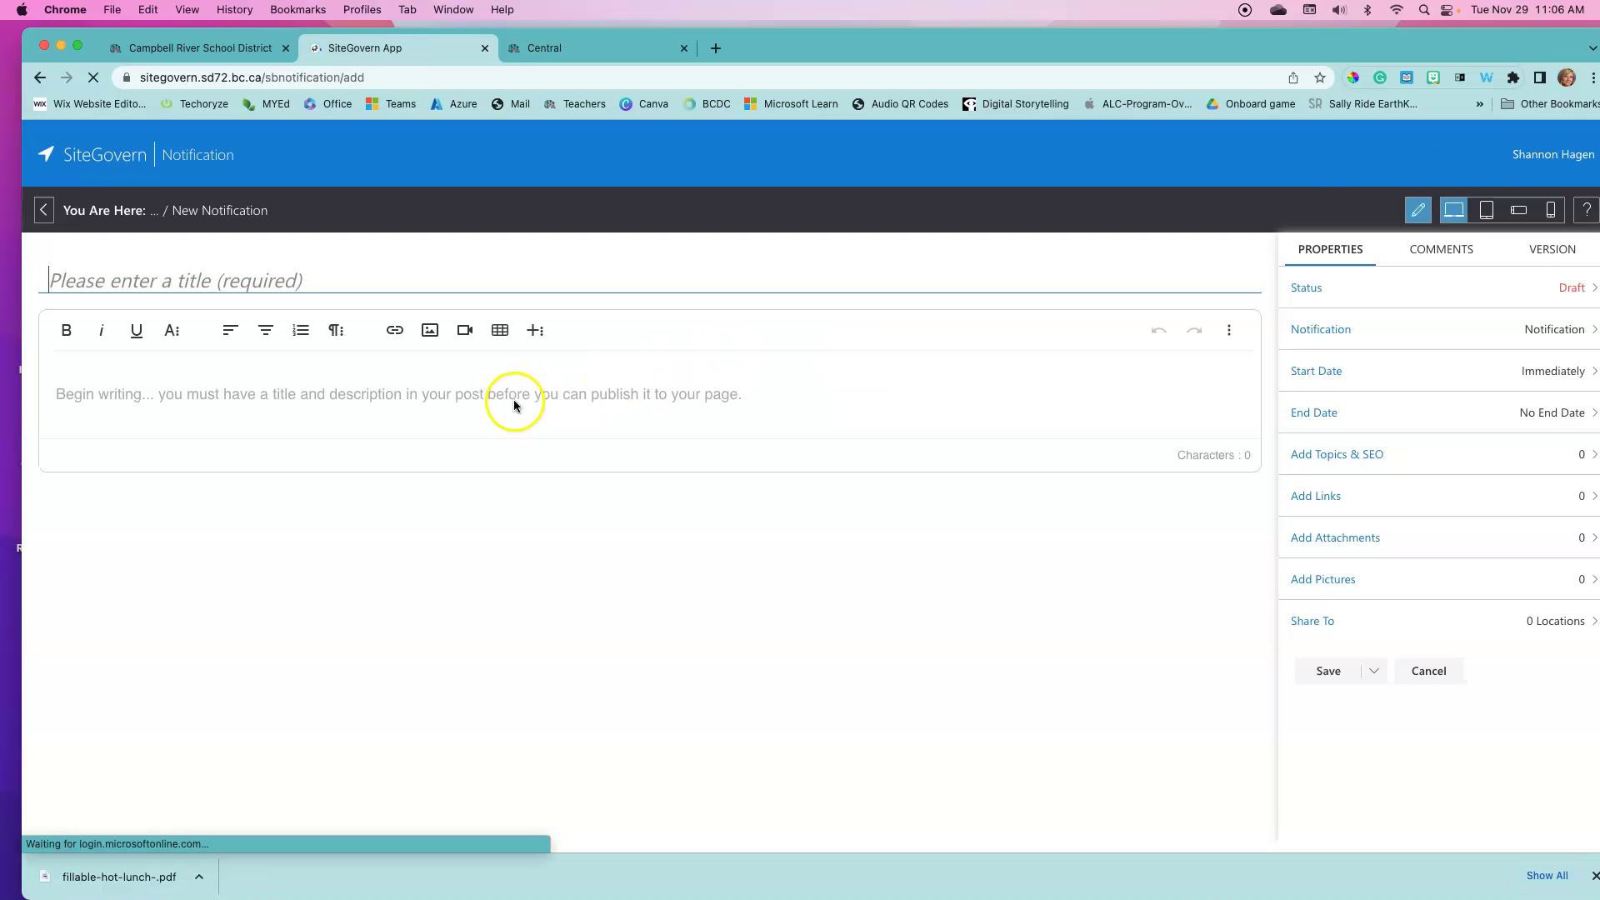
{"action": "left_click", "coordinate": [591, 394]}
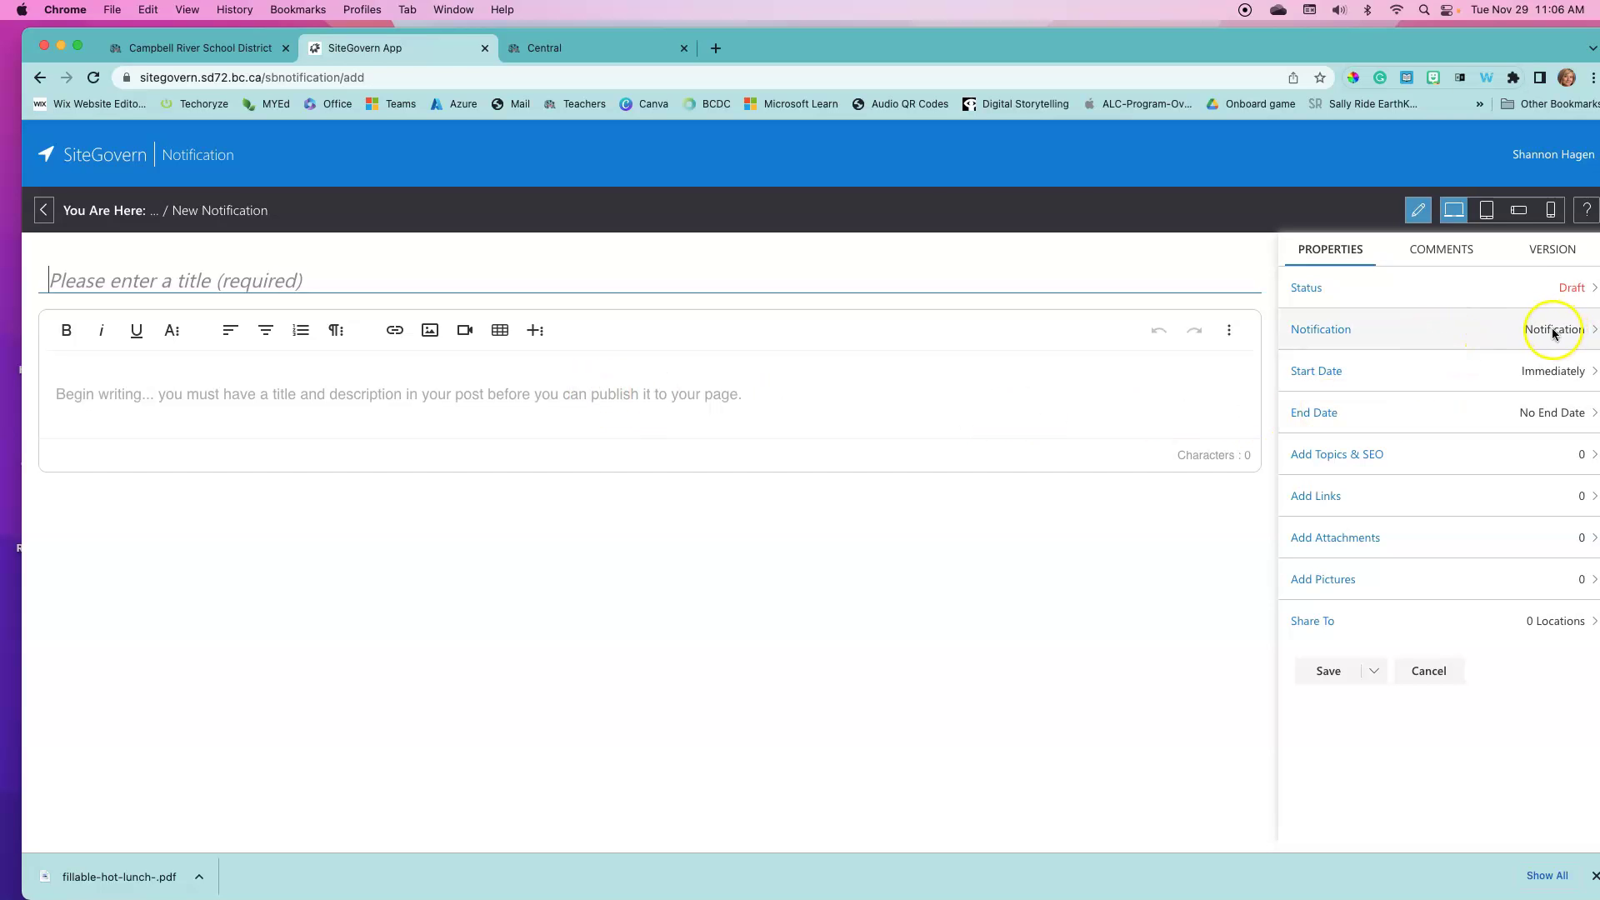
{"action": "left_click", "coordinate": [1333, 341]}
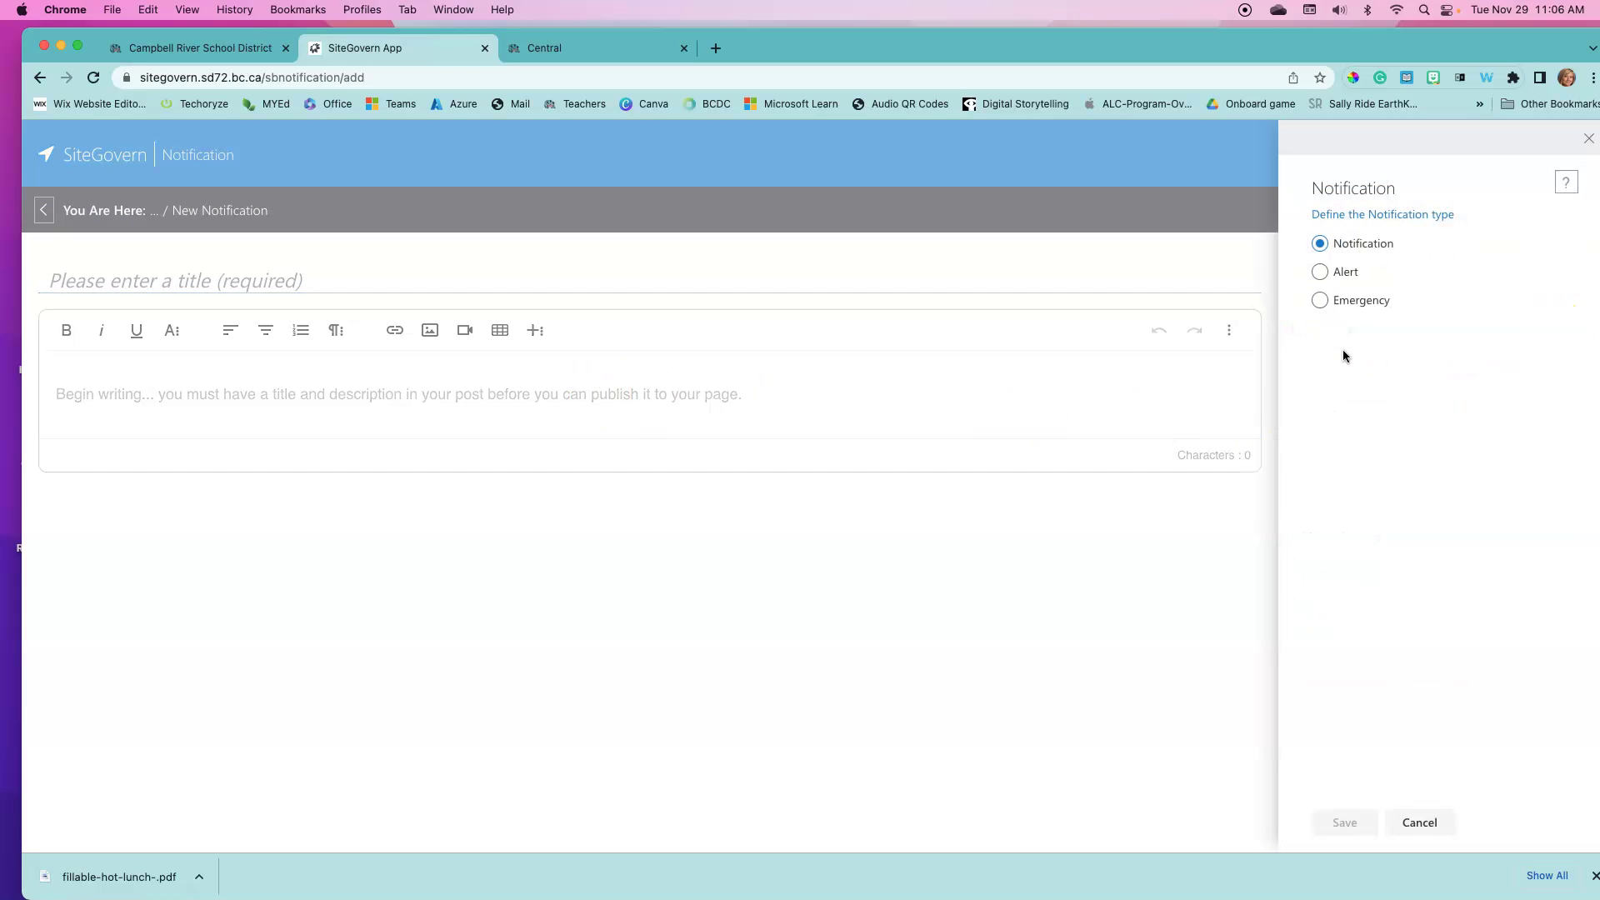
{"action": "left_click", "coordinate": [1358, 260]}
{"action": "left_click", "coordinate": [1320, 303]}
{"action": "left_click", "coordinate": [1588, 138]}
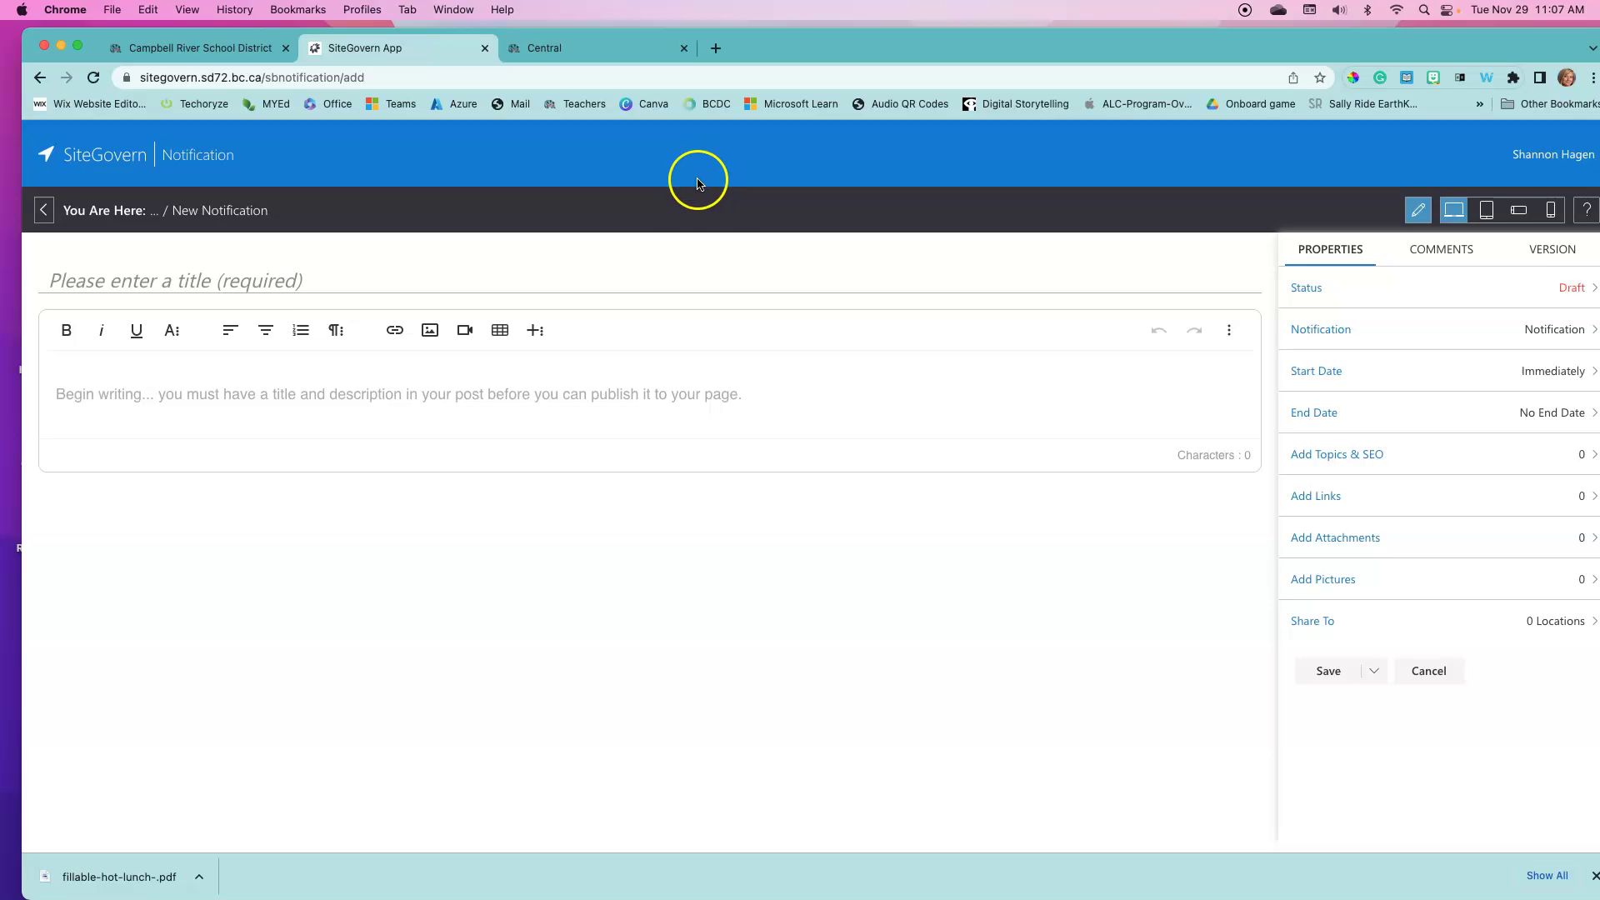
Step: Title the notification 'Bus cancellation for Quadra bus #4', correcting the mistyped letter
{"action": "left_click", "coordinate": [244, 273]}
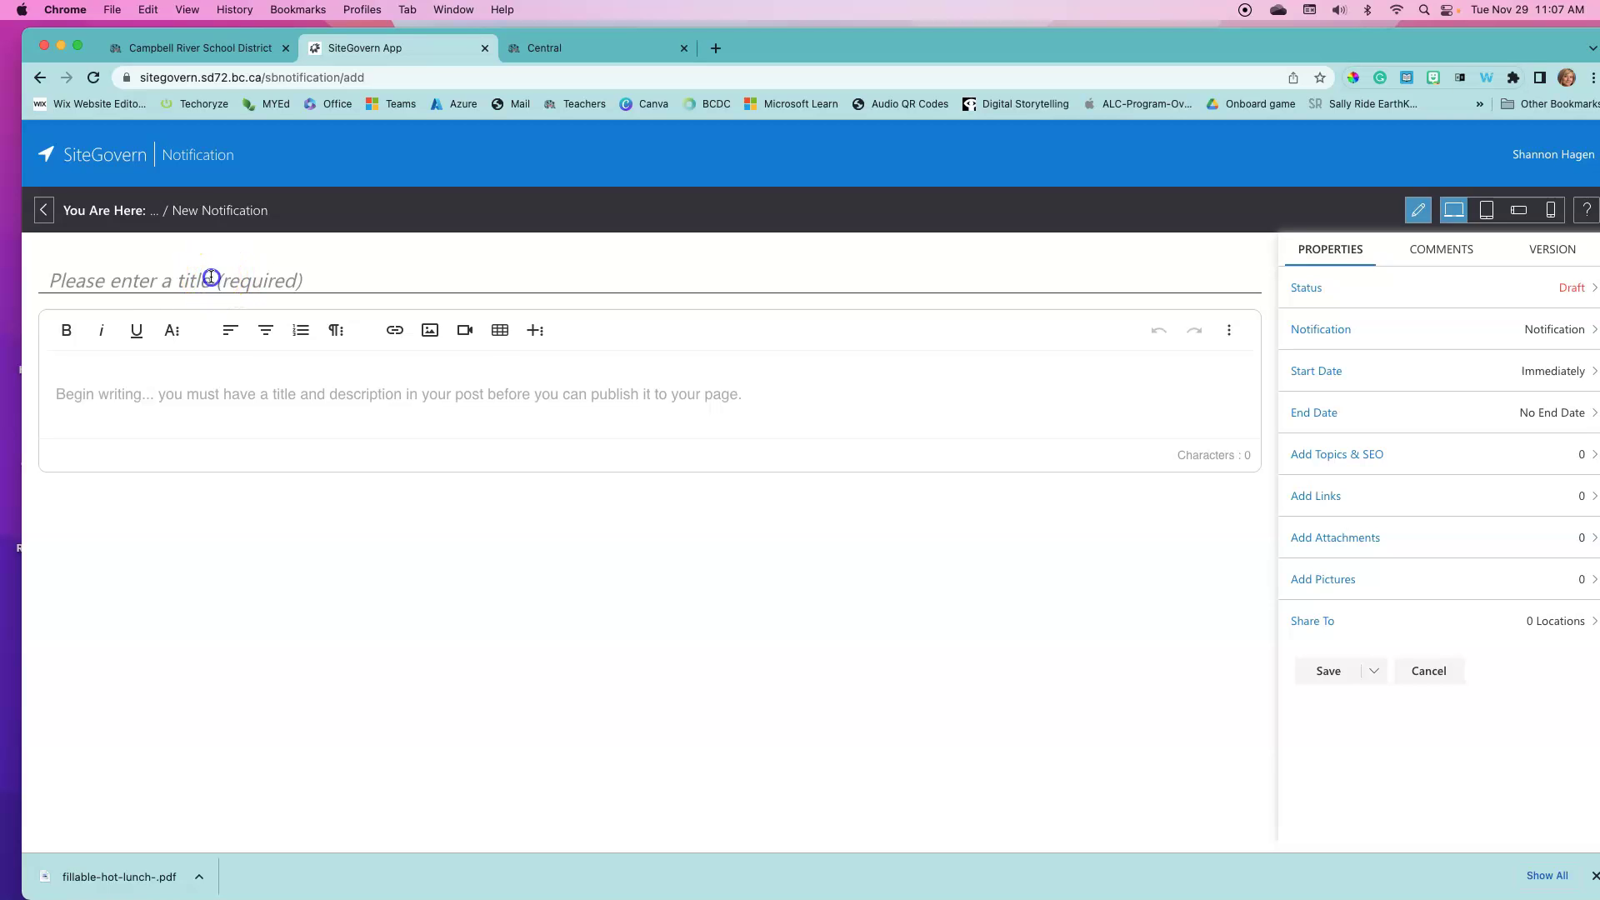
{"action": "left_click", "coordinate": [215, 277]}
{"action": "type", "text": "Bus can"}
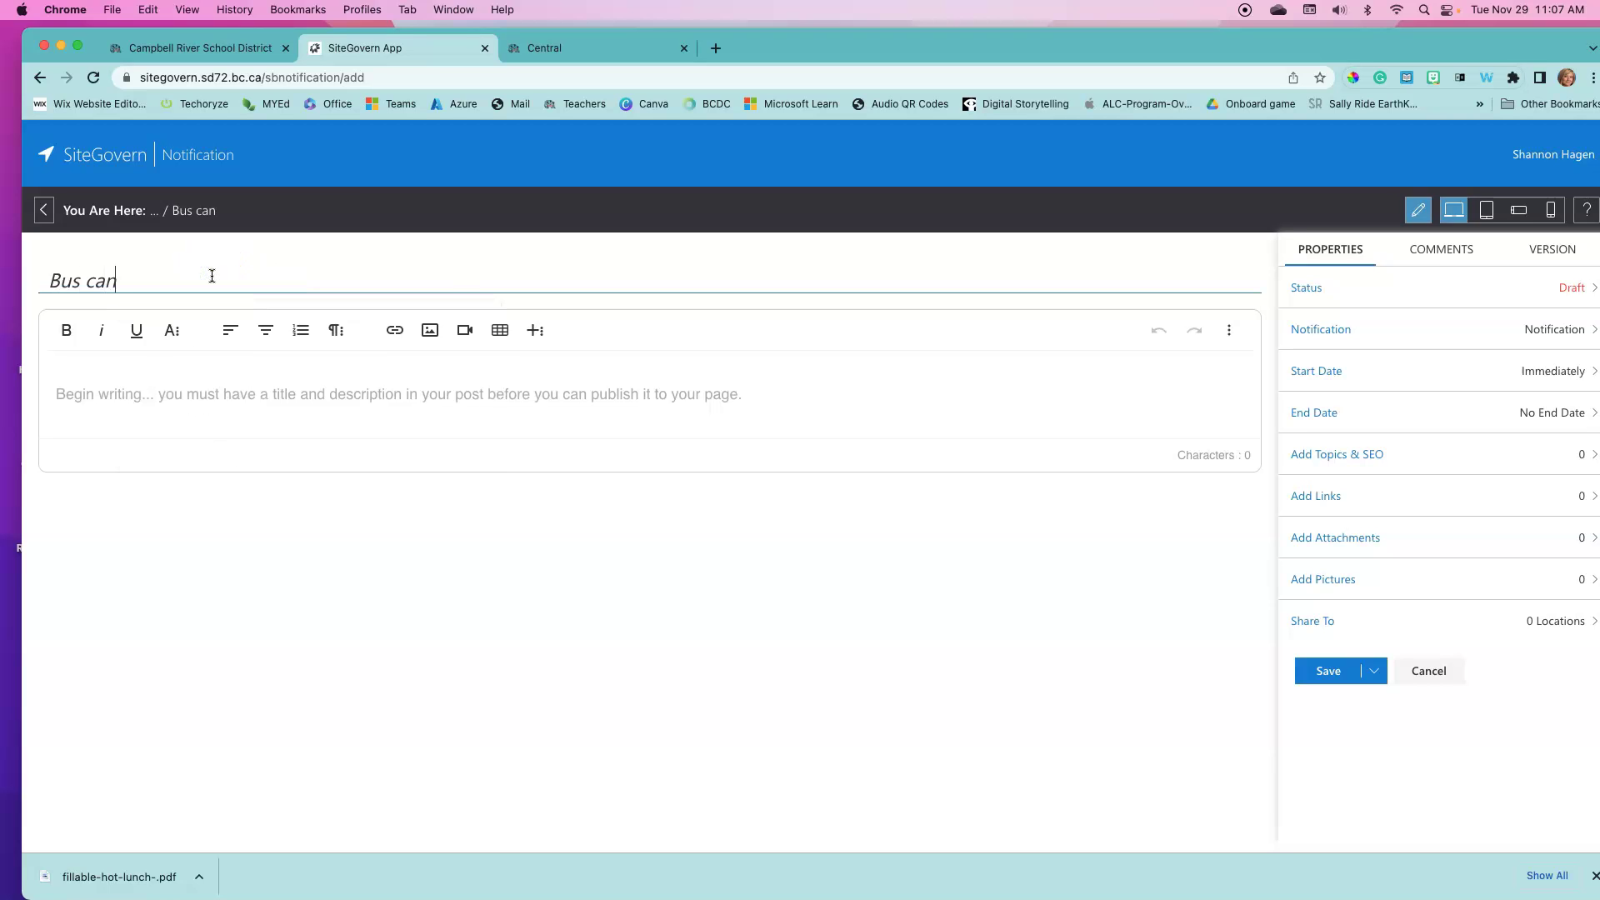
{"action": "type", "text": "cellation for Quadra but"}
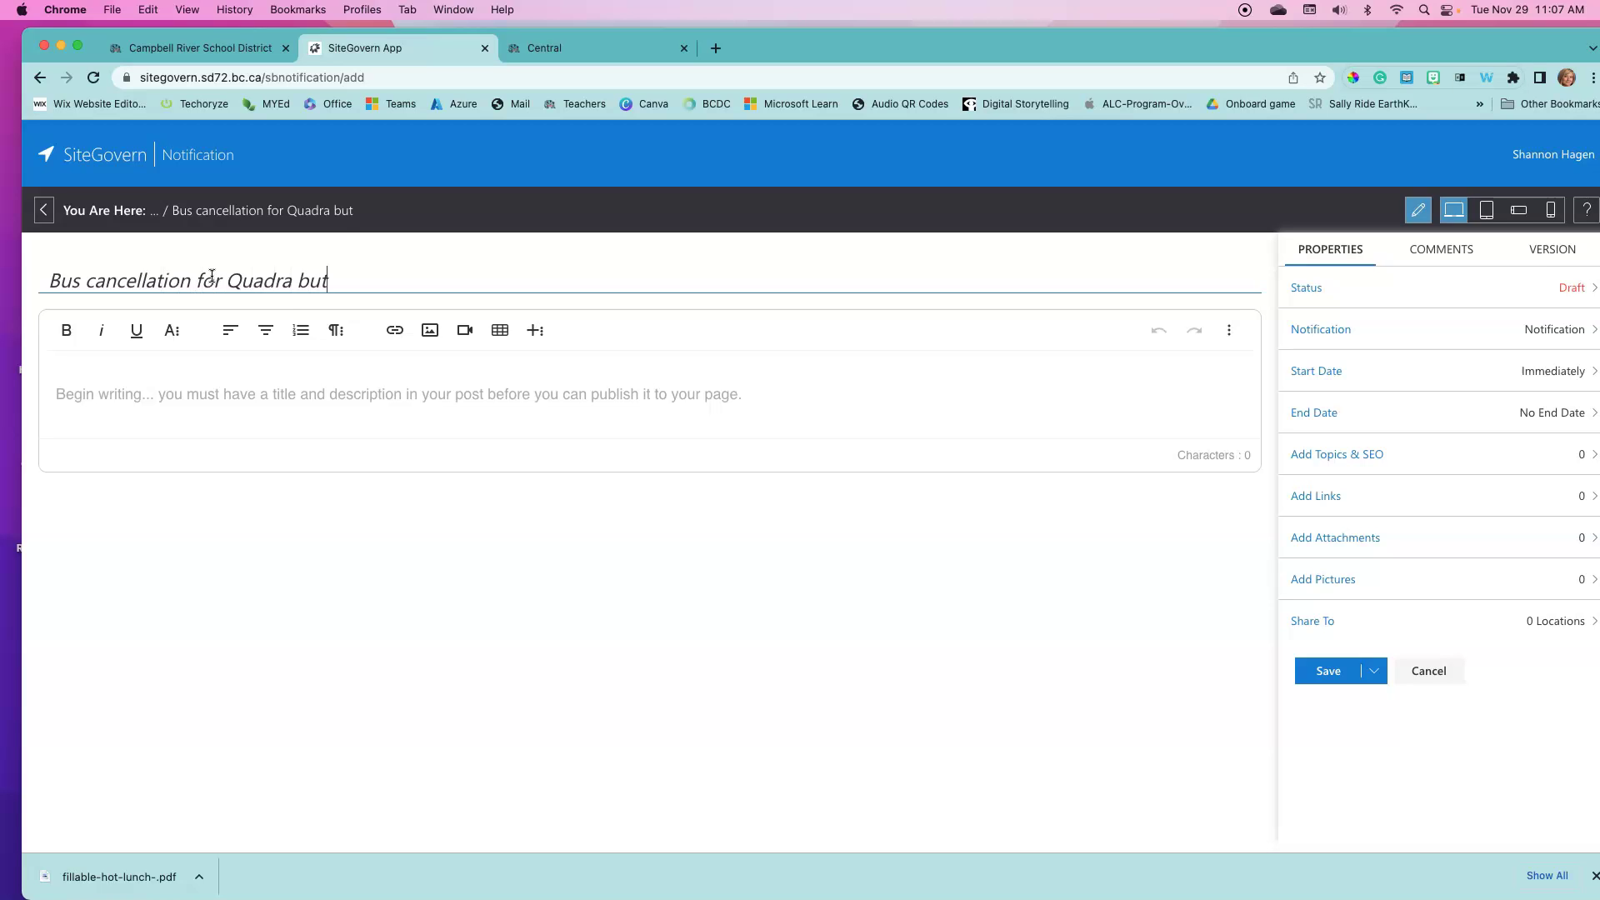
{"action": "key", "text": "BackSpace"}
{"action": "type", "text": "s #4"}
{"action": "left_click", "coordinate": [69, 397]}
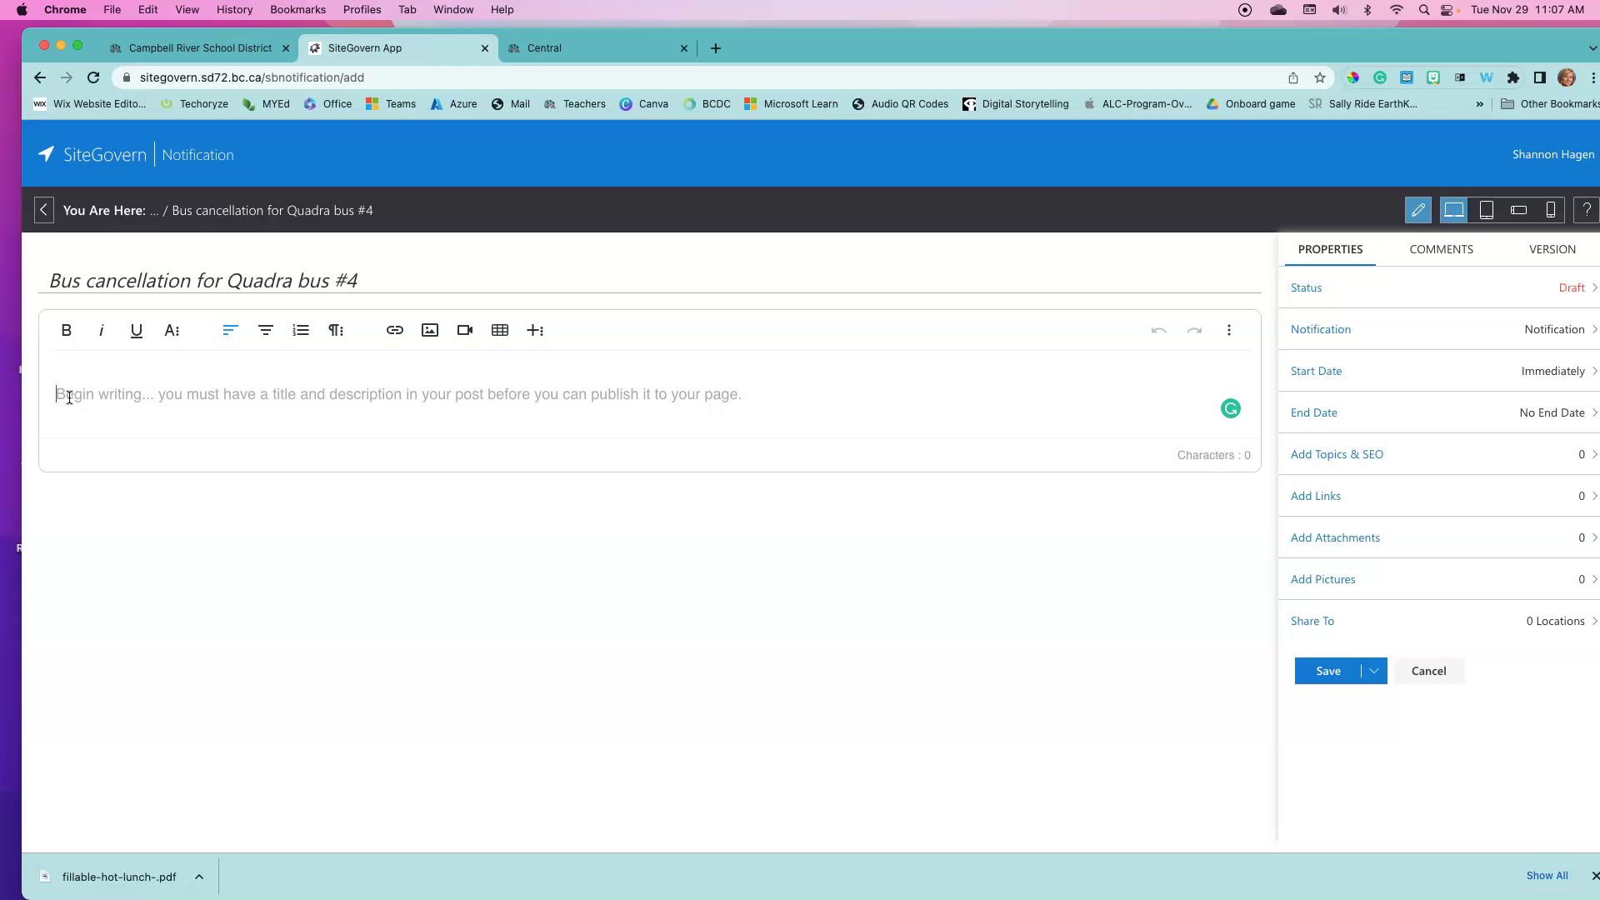
Step: Paste the Route 9 Quadra Island bus cancellation message into the notification body
{"action": "key", "text": "super+v"}
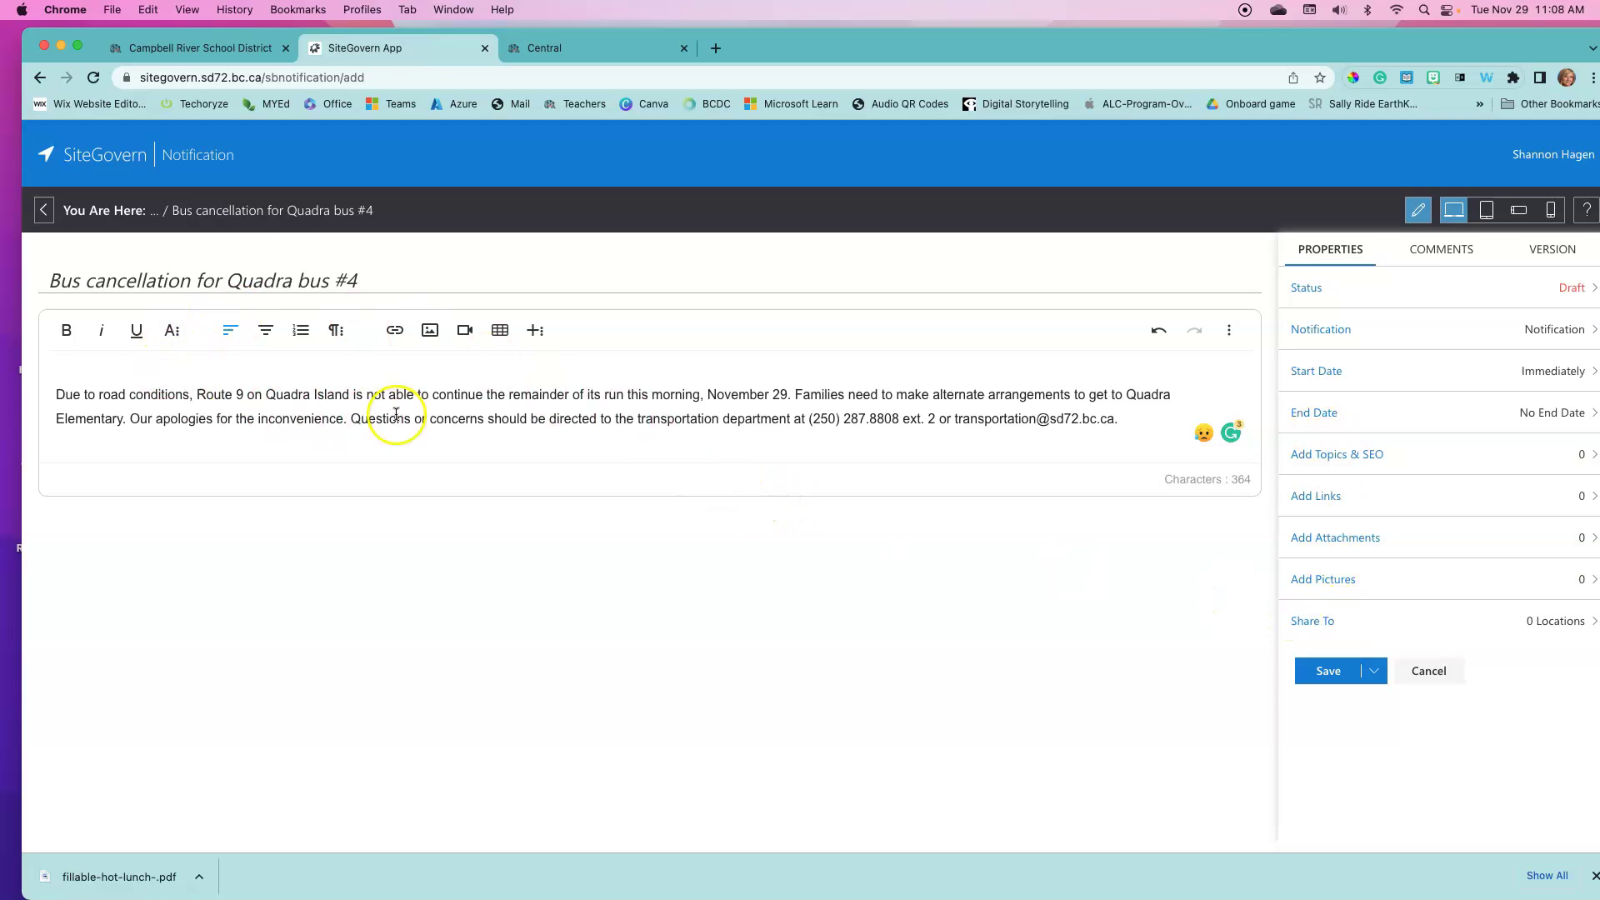
{"action": "left_click", "coordinate": [367, 406]}
Step: Switch the notification type to Alert and save
{"action": "left_click", "coordinate": [1514, 347]}
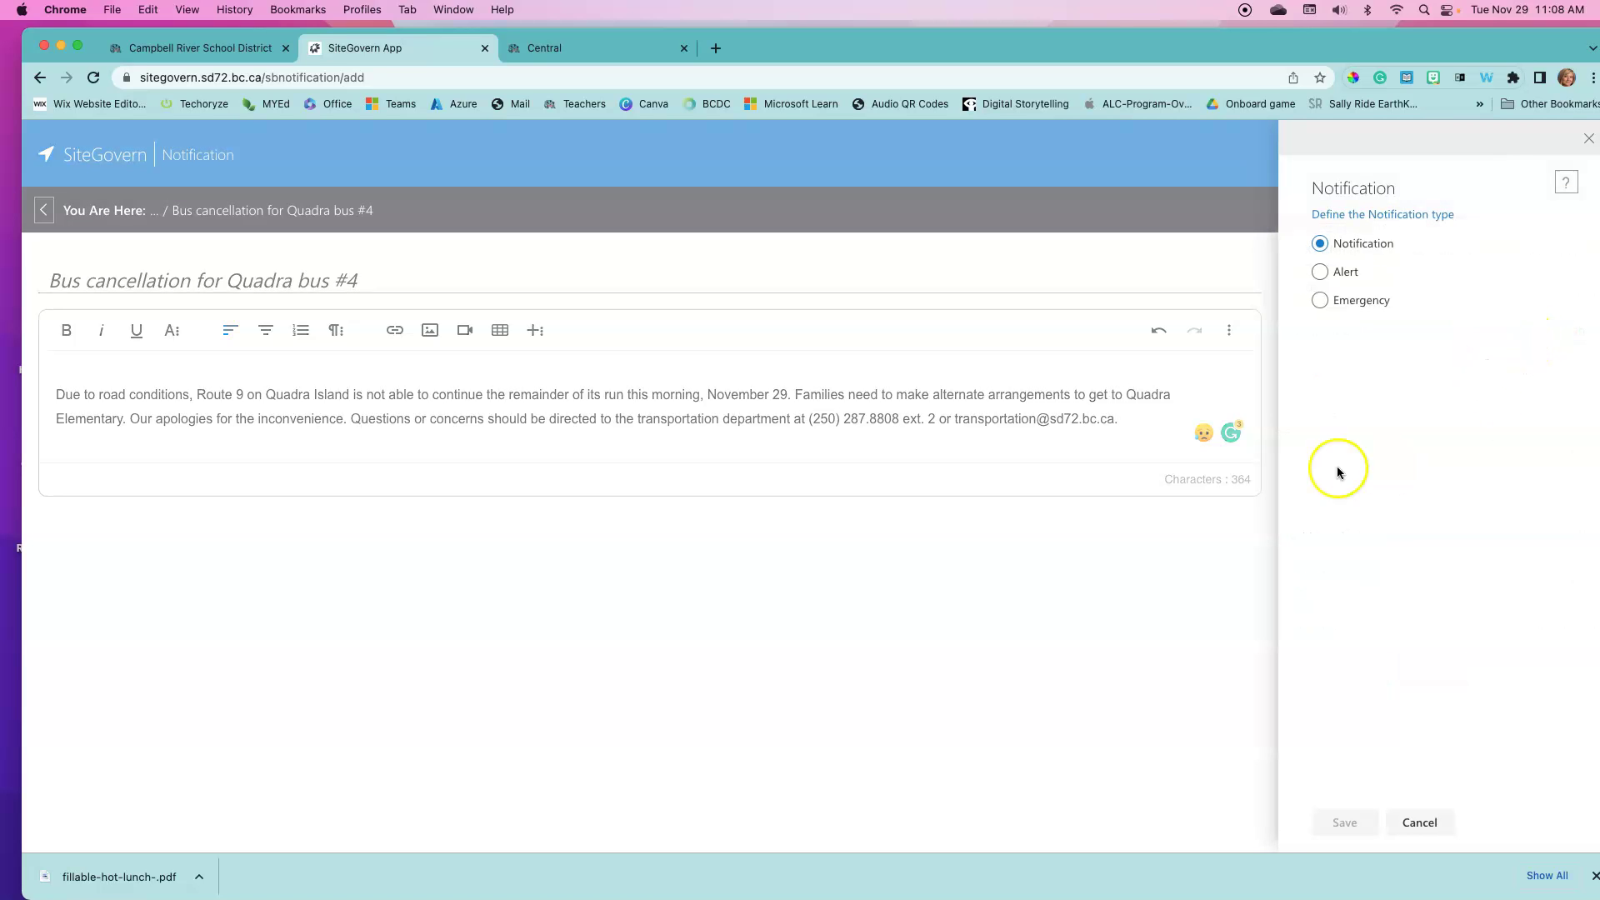
{"action": "left_click", "coordinate": [1319, 272]}
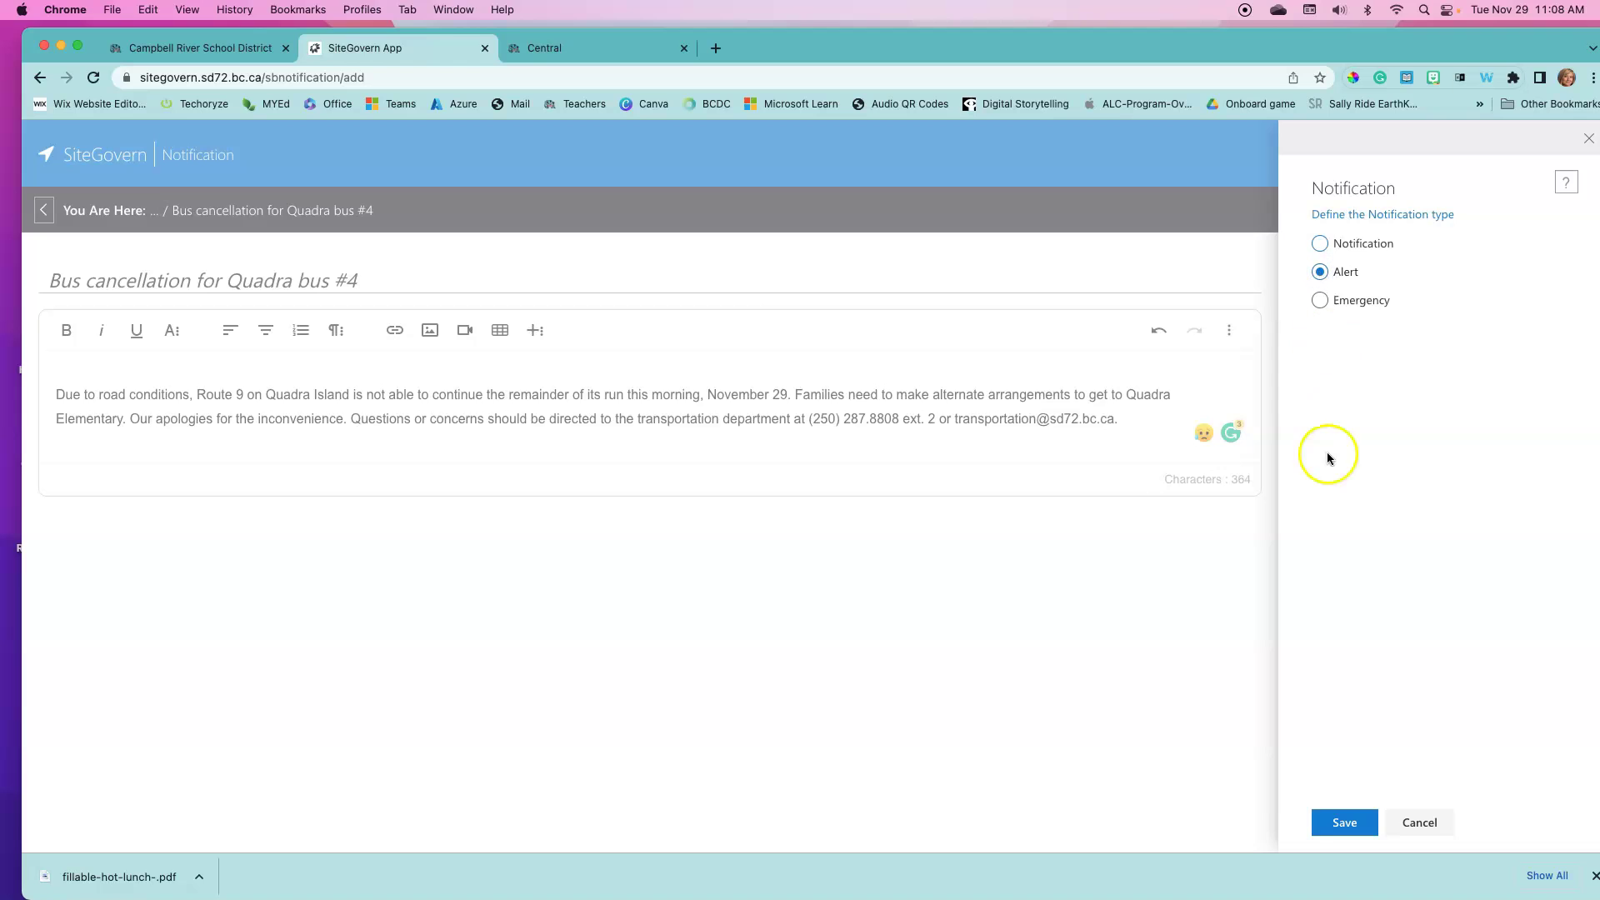
{"action": "left_click", "coordinate": [1343, 825]}
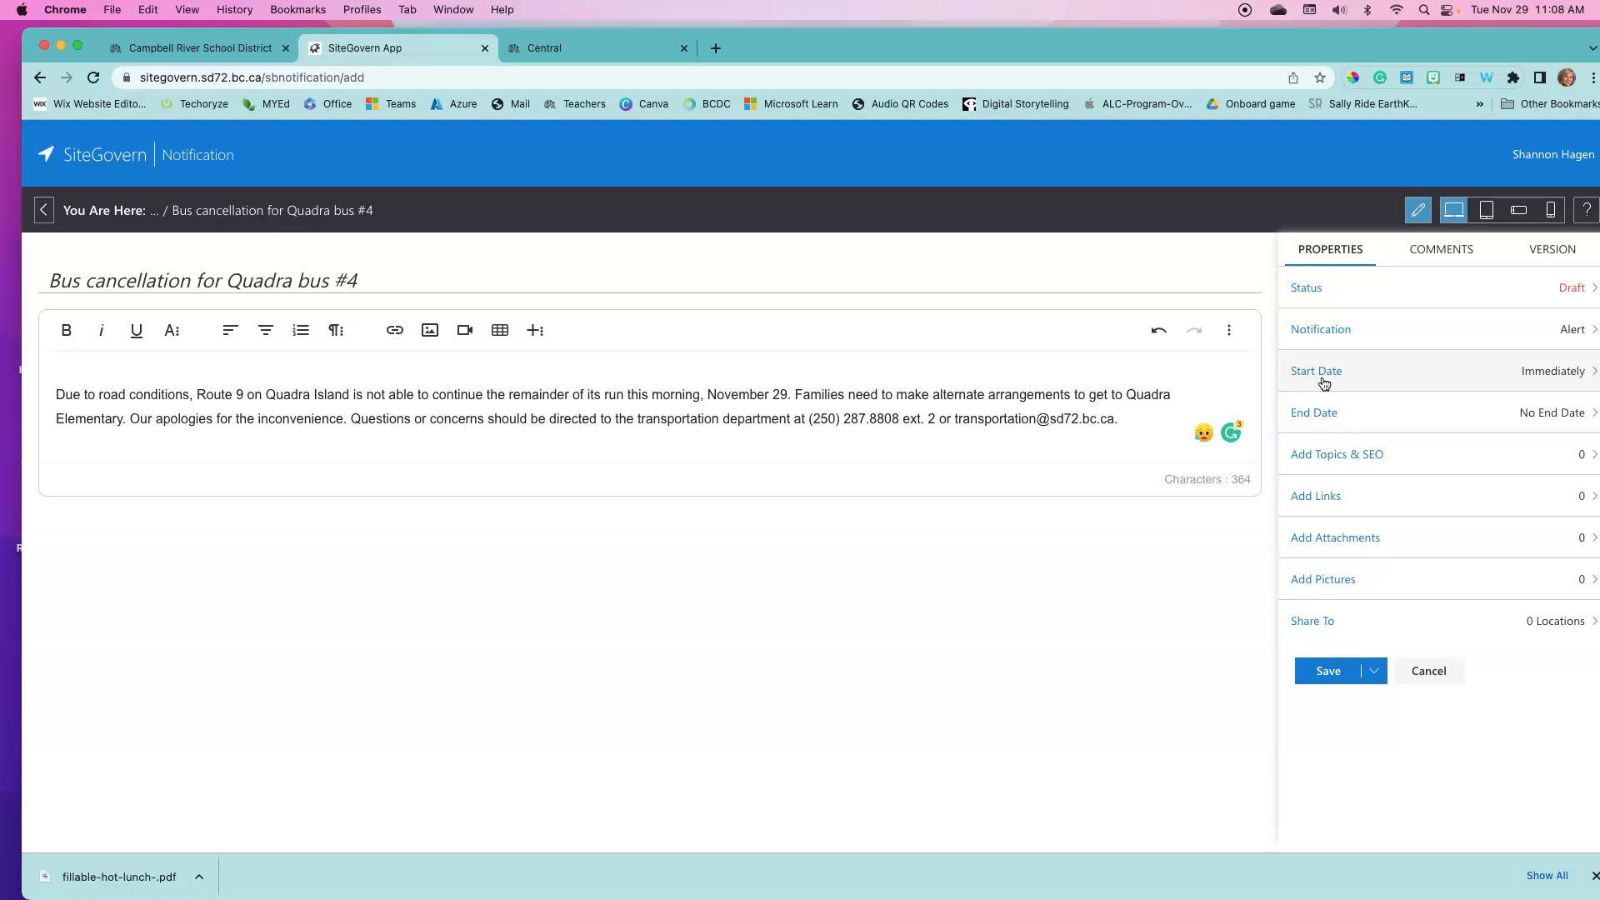
Step: Set a custom end date of Nov 29, 2022 at 03:00 PM and save
{"action": "left_click", "coordinate": [1318, 414]}
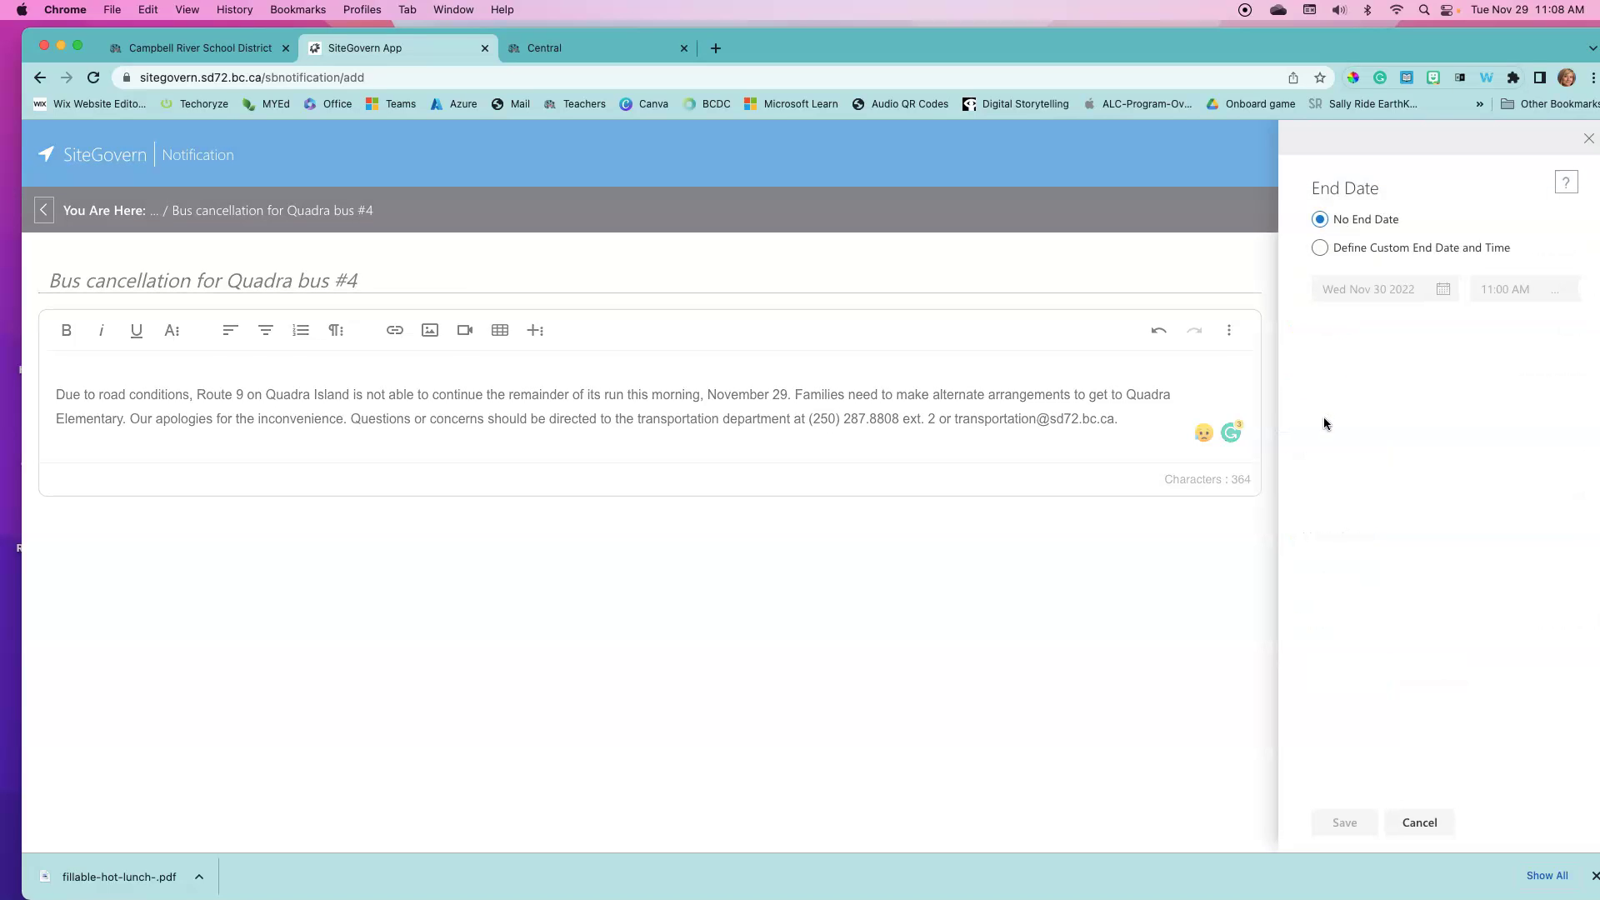
{"action": "left_click", "coordinate": [1320, 247]}
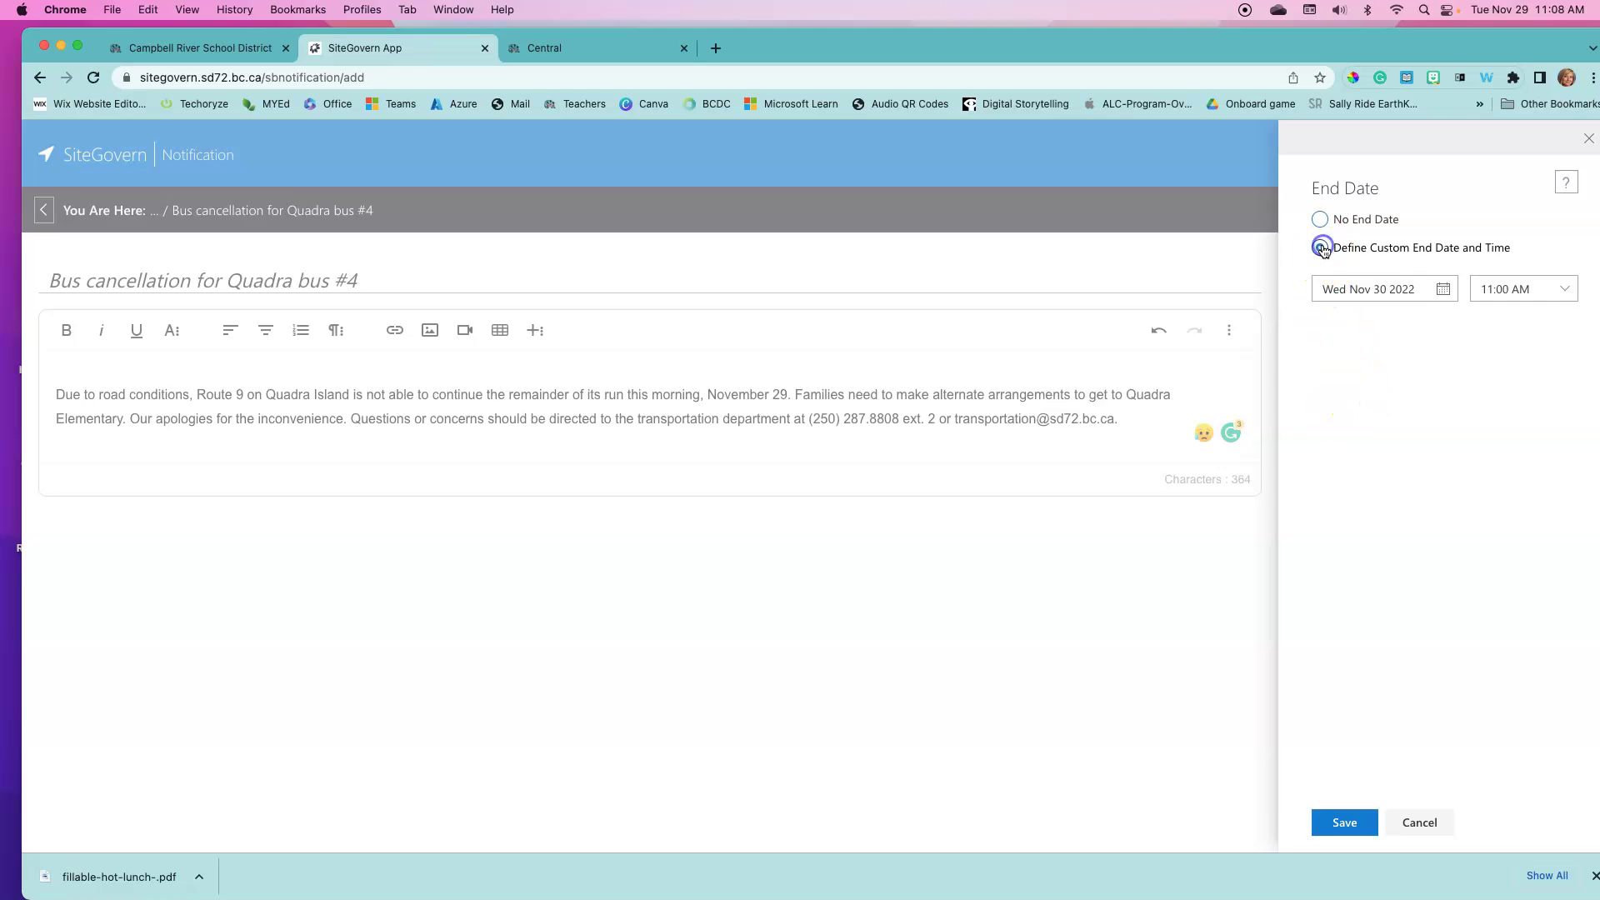
{"action": "left_click", "coordinate": [1442, 288]}
{"action": "left_click", "coordinate": [1307, 464]}
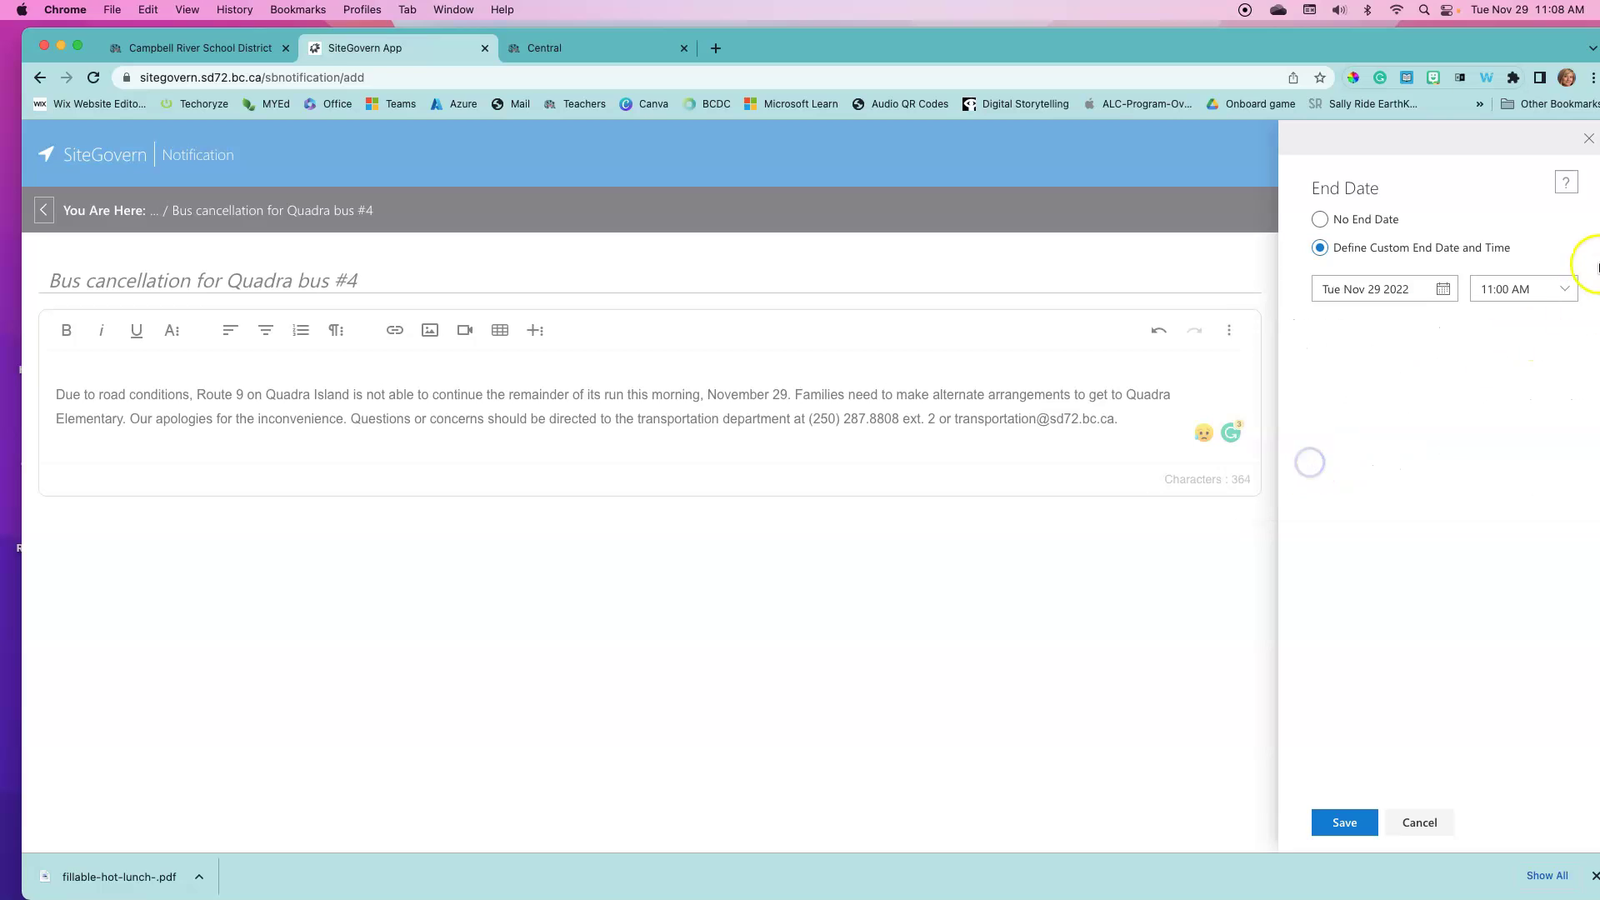
{"action": "left_click", "coordinate": [1565, 288]}
{"action": "left_click_drag", "start_coordinate": [1564, 393], "coordinate": [1563, 454]}
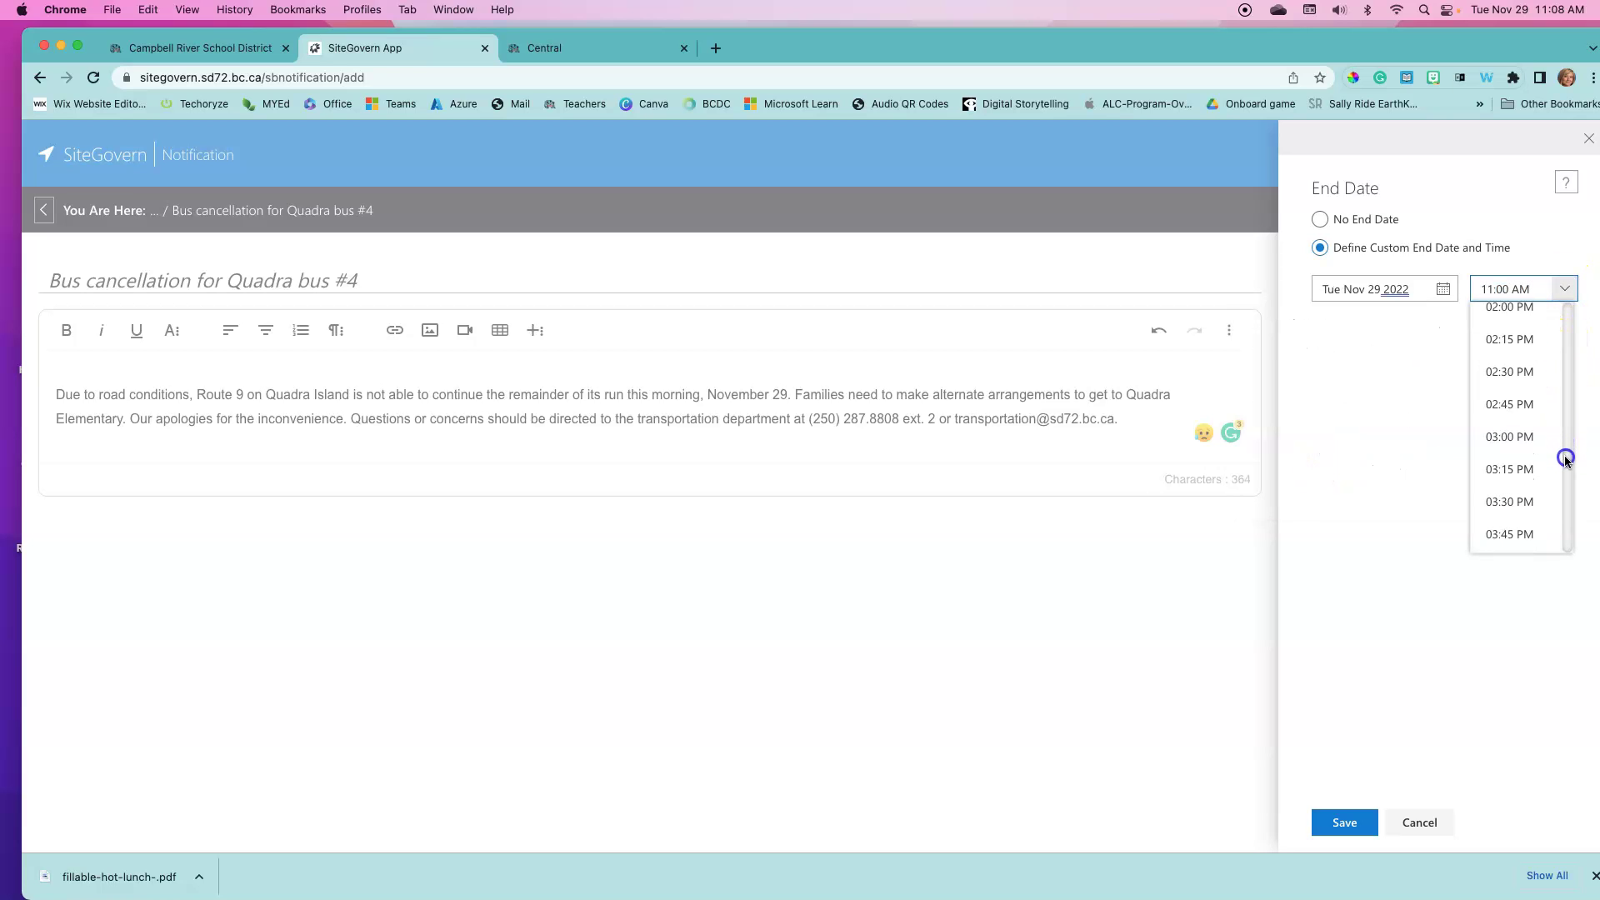
{"action": "left_click", "coordinate": [1509, 453]}
{"action": "left_click", "coordinate": [1342, 823]}
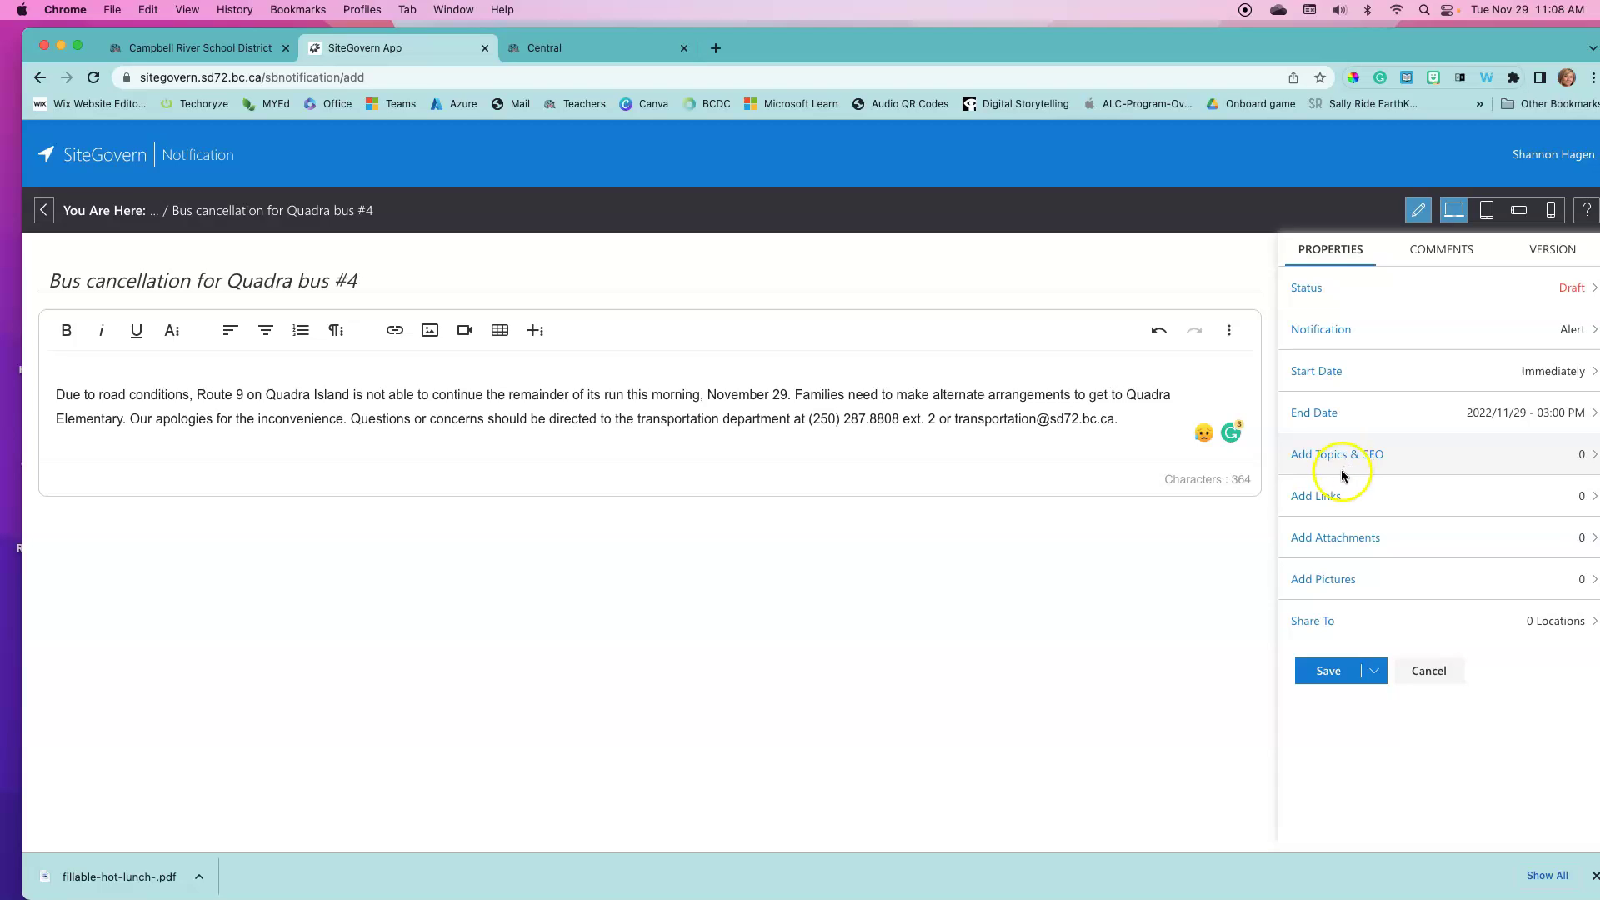
Step: Share the alert to Central High School's Notification channel, then publish it
{"action": "left_click", "coordinate": [1329, 495]}
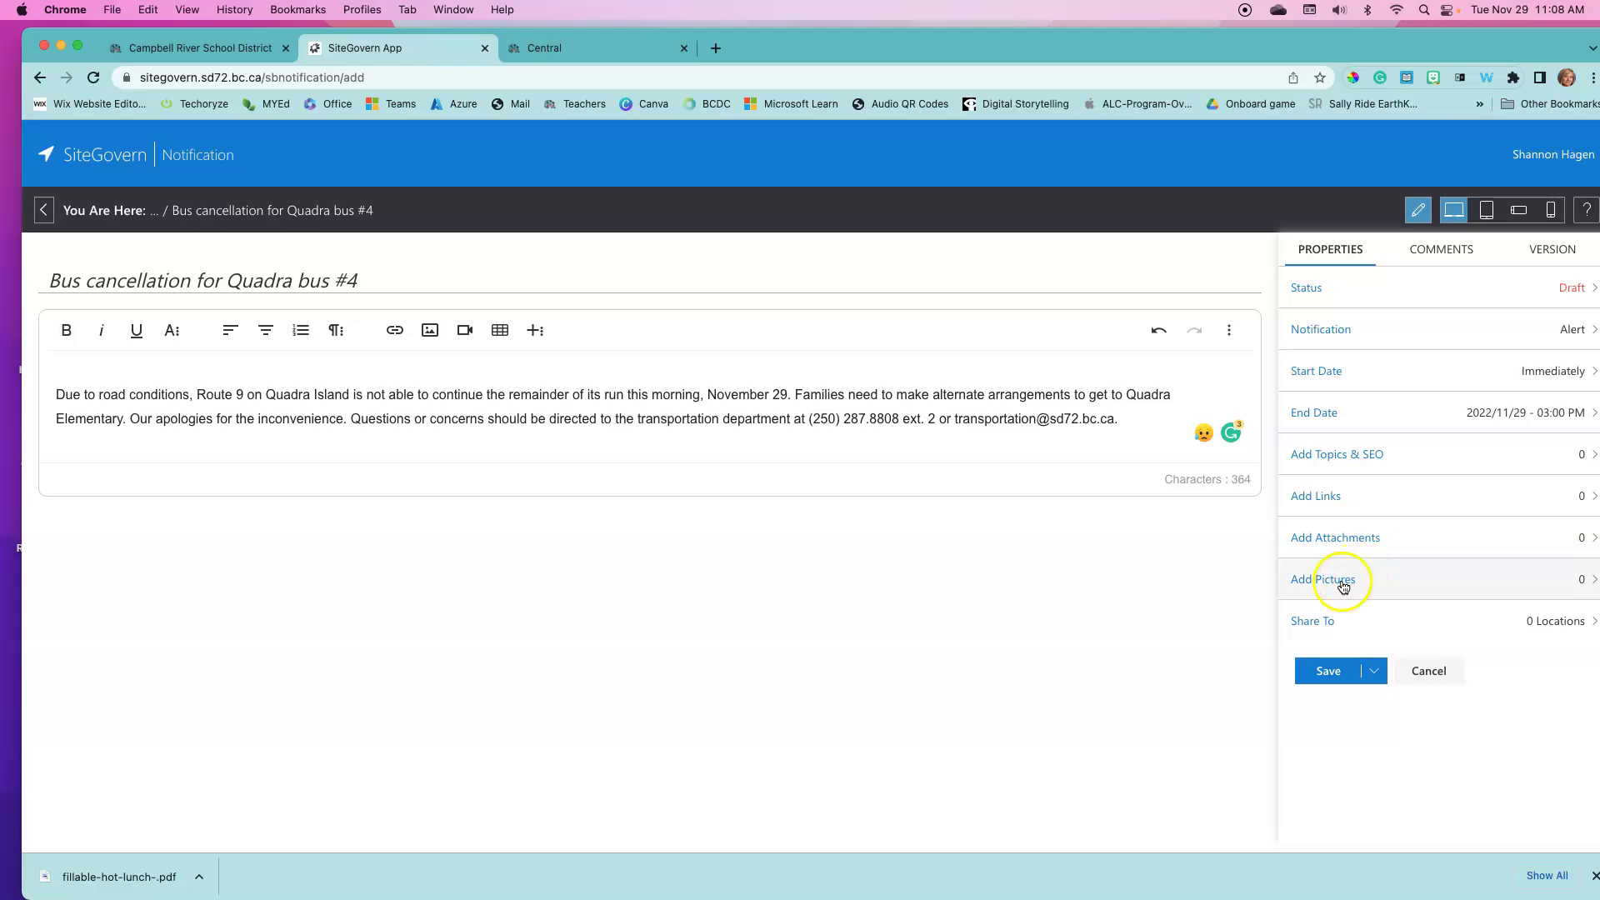
{"action": "left_click", "coordinate": [1318, 618]}
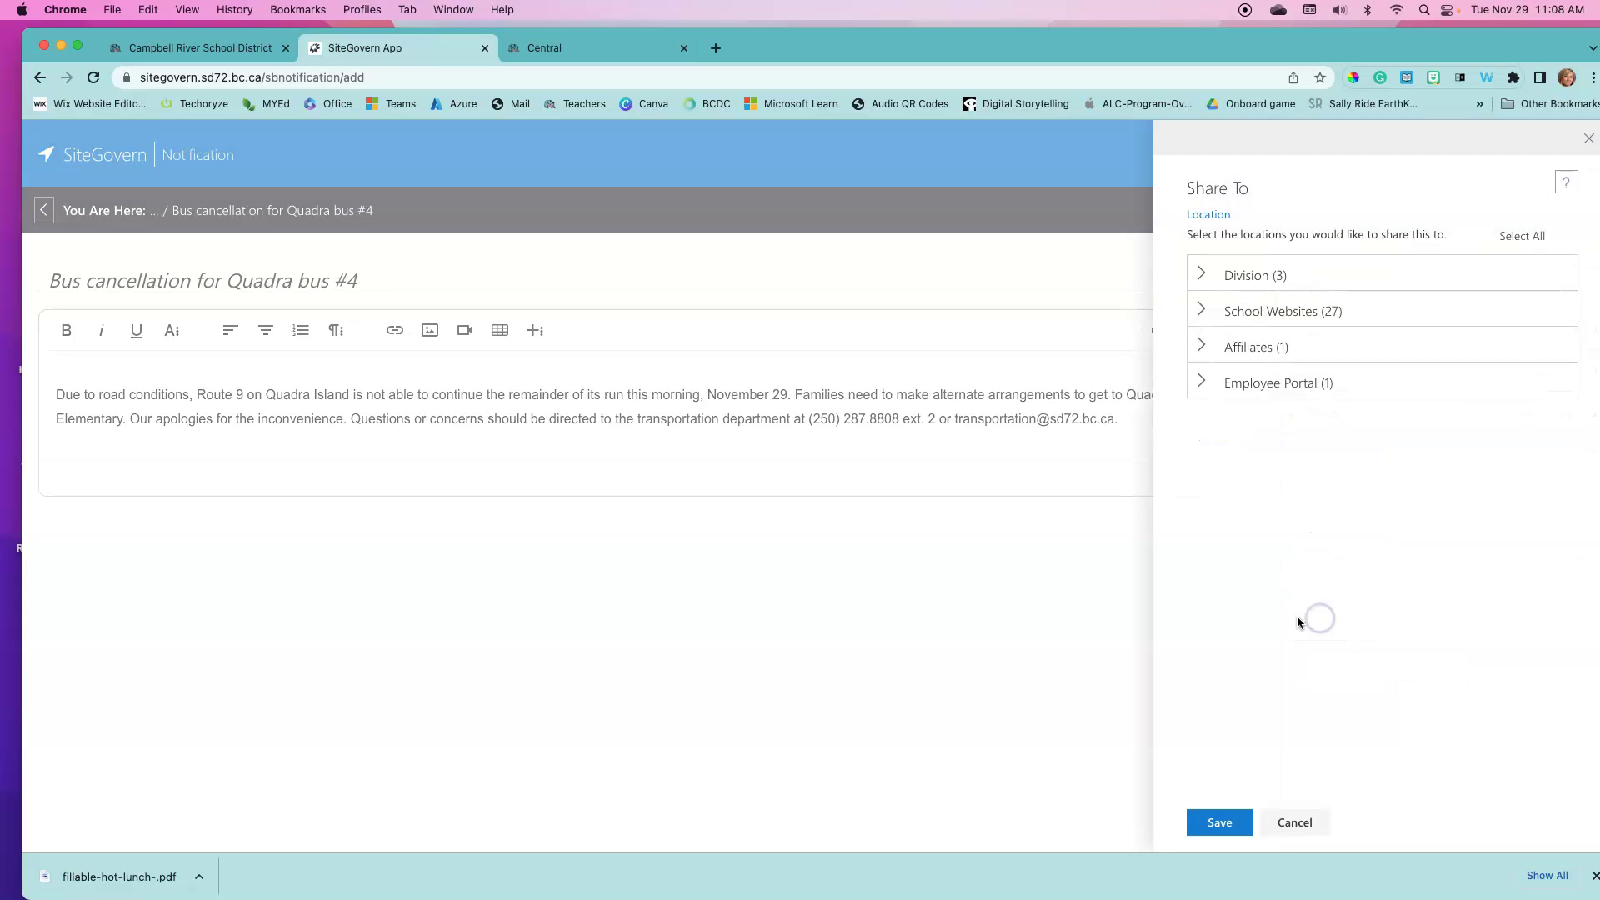
{"action": "left_click", "coordinate": [1203, 309]}
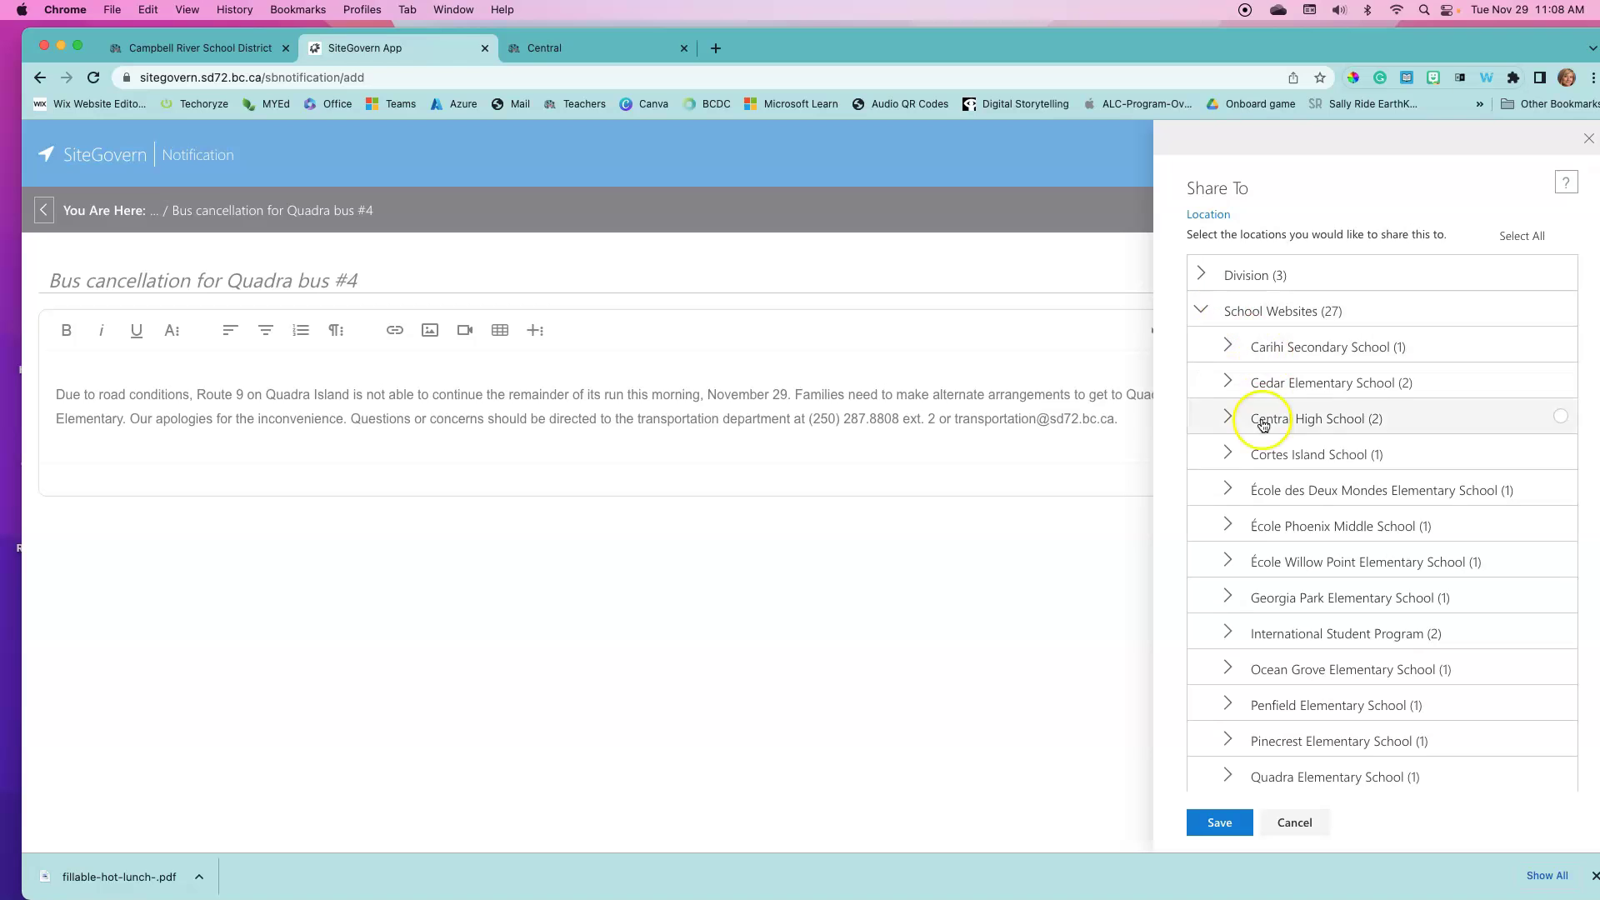
{"action": "left_click", "coordinate": [1231, 419]}
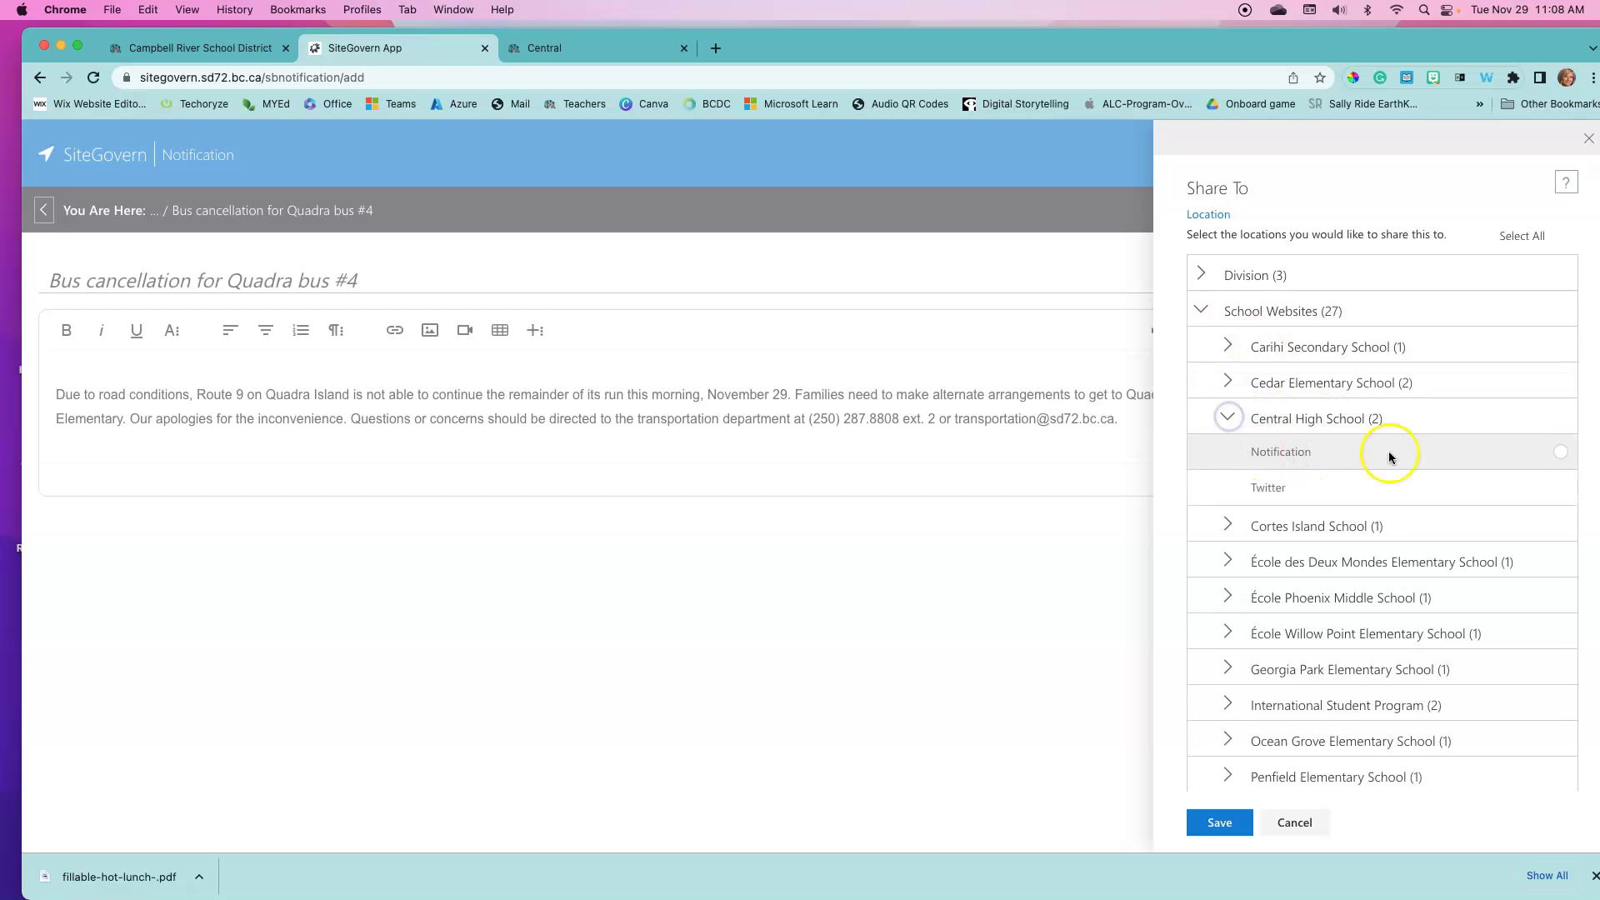
{"action": "left_click", "coordinate": [1562, 452]}
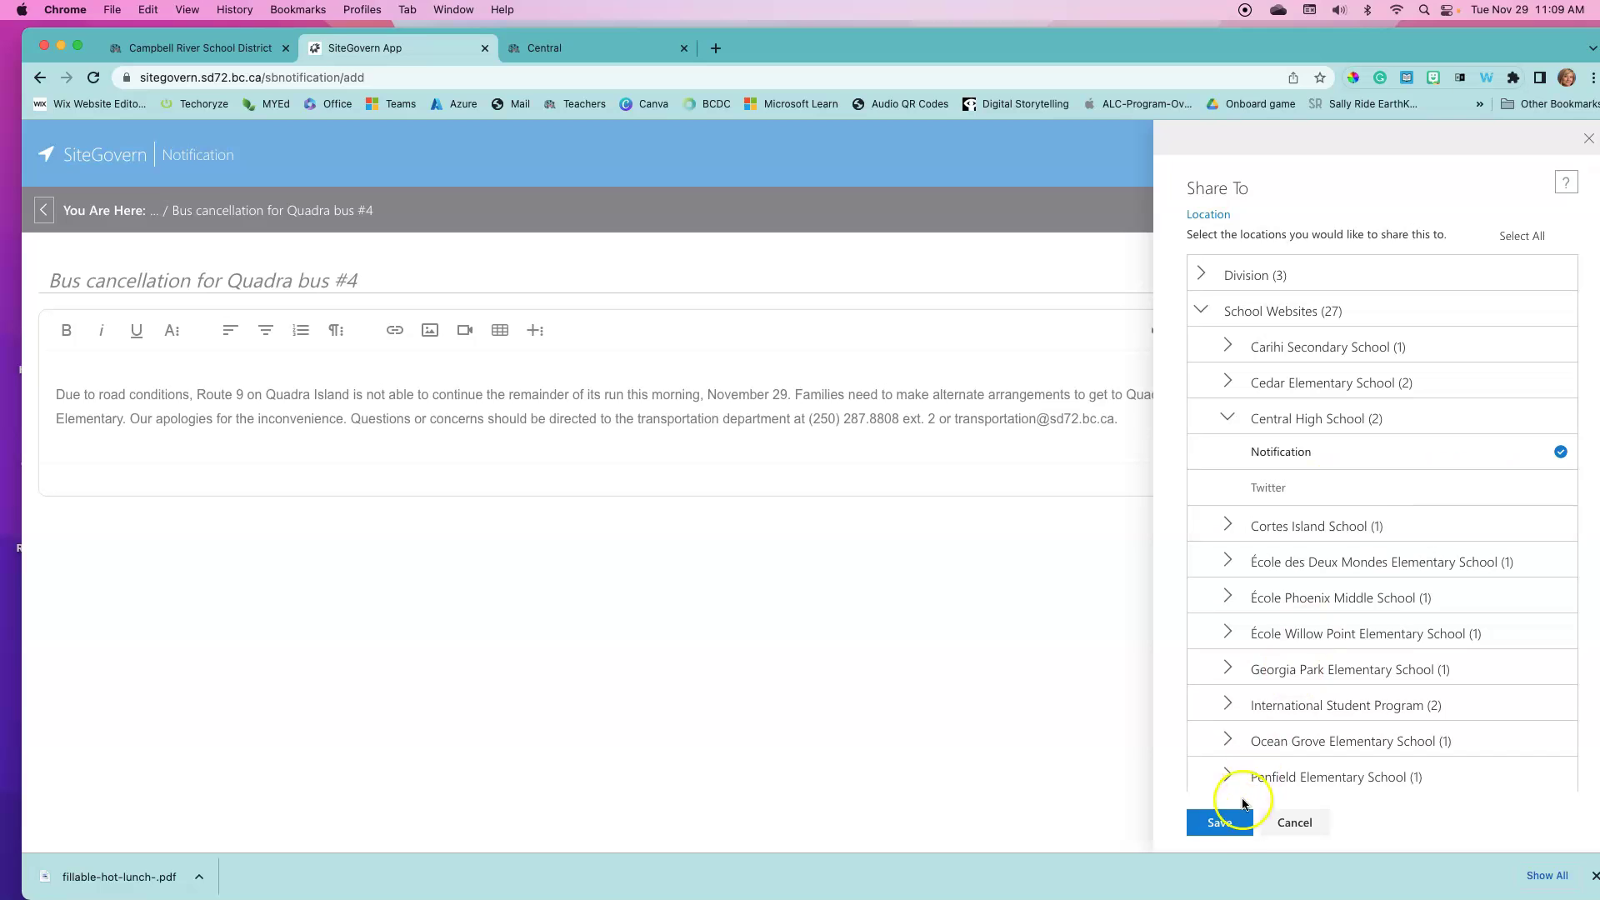
{"action": "left_click", "coordinate": [1219, 822]}
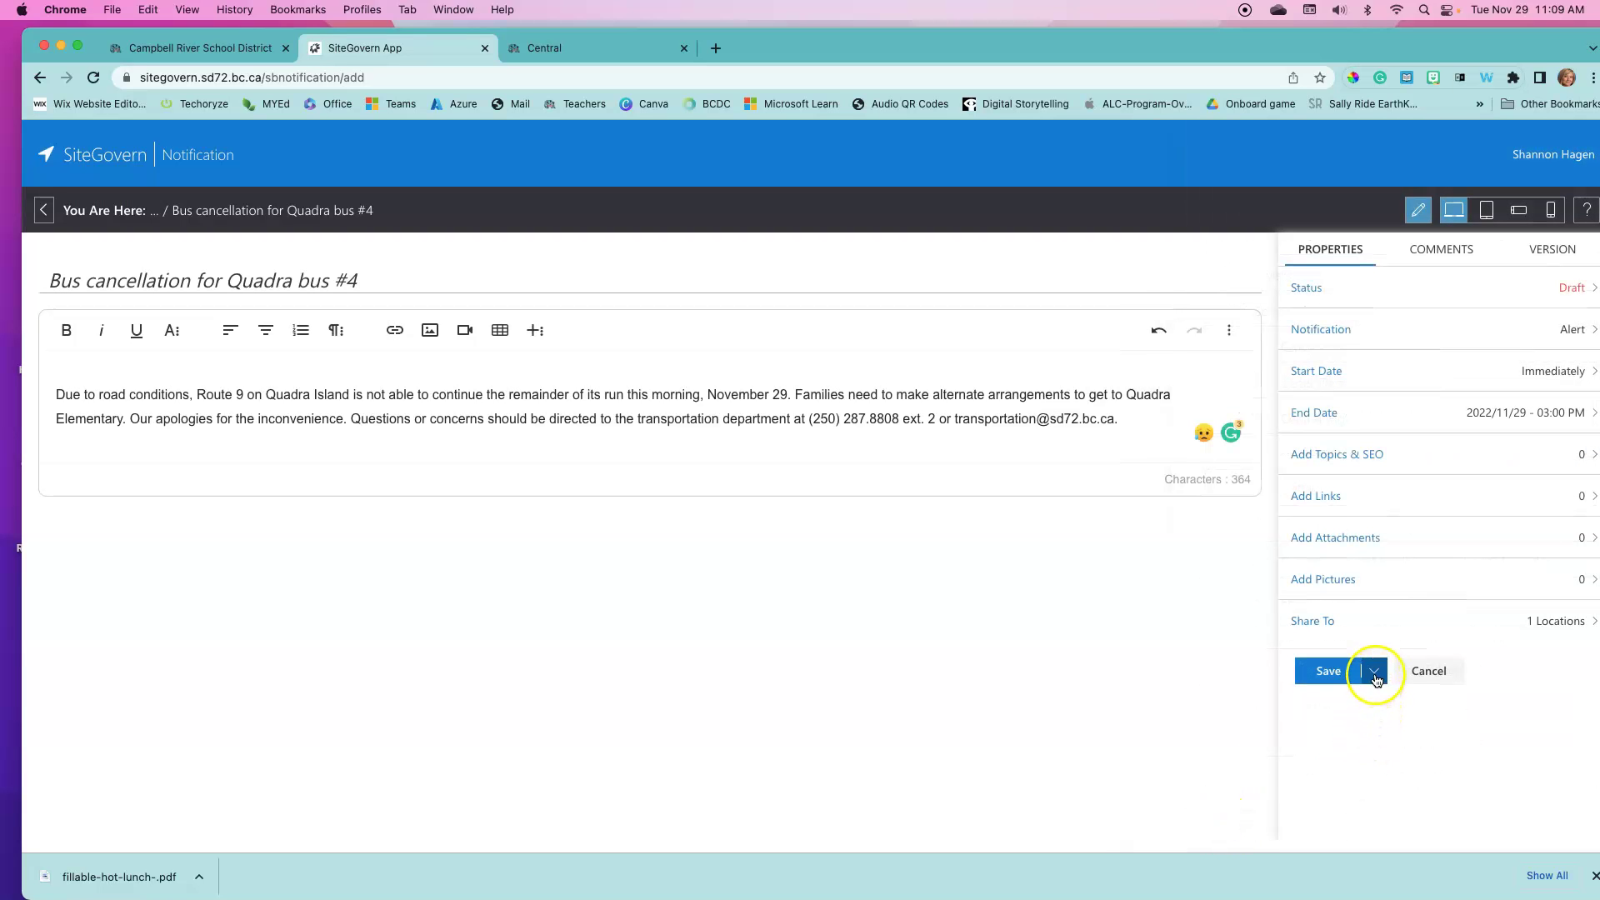
{"action": "left_click", "coordinate": [1374, 670]}
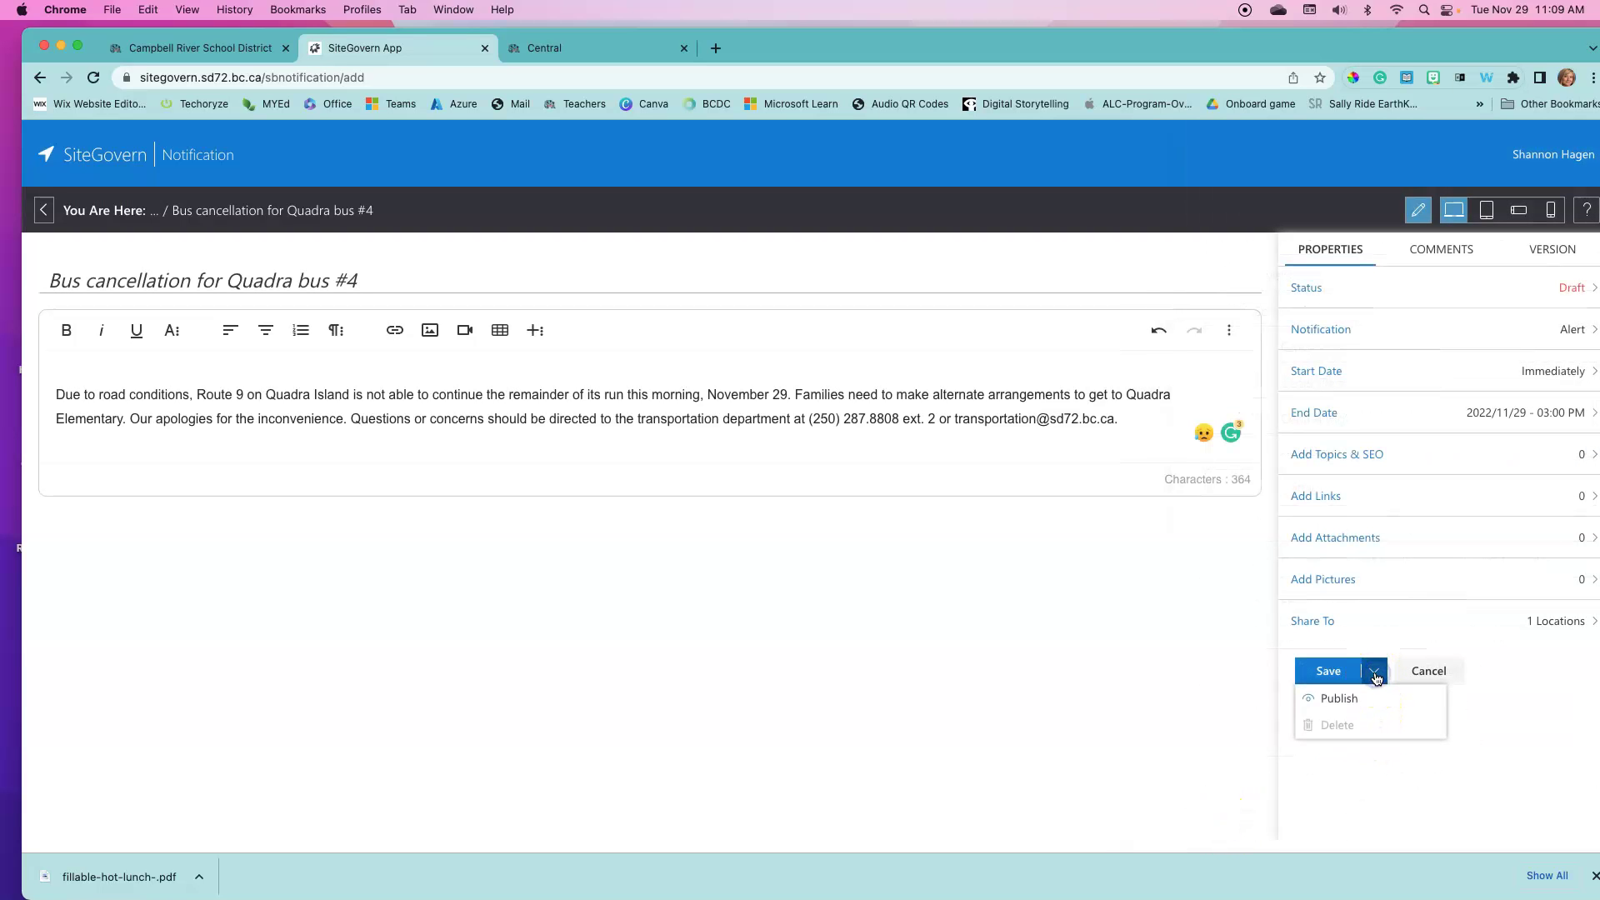
{"action": "left_click", "coordinate": [1333, 701]}
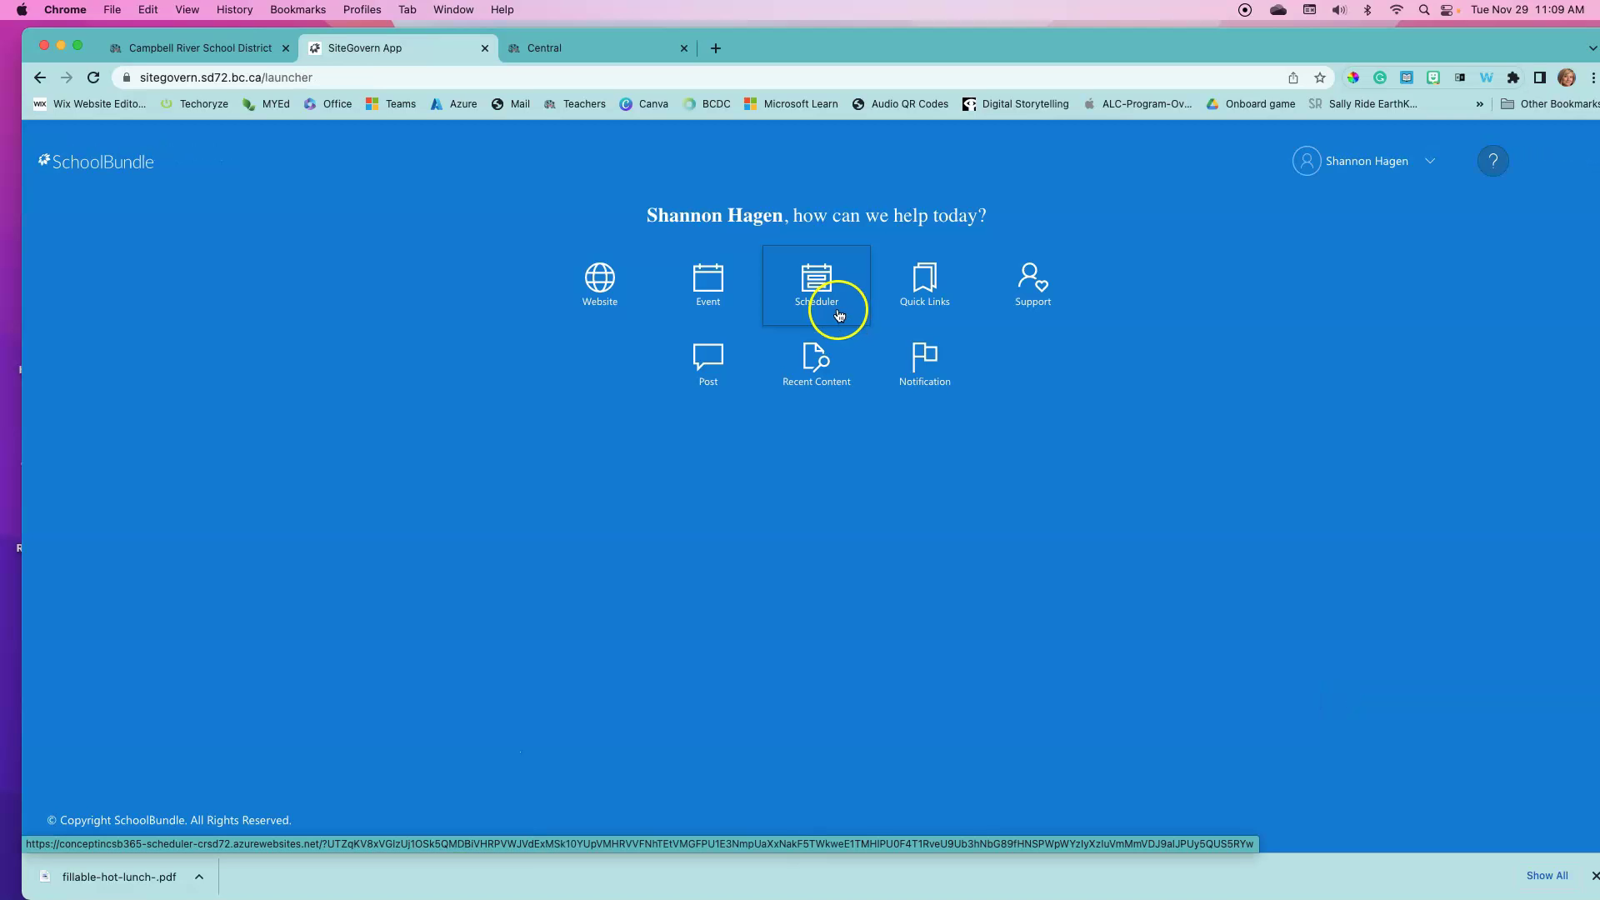
Step: In Scheduler, show Central High School (Test)'s Notifications zone listing the bus cancellation alert
{"action": "left_click", "coordinate": [818, 291]}
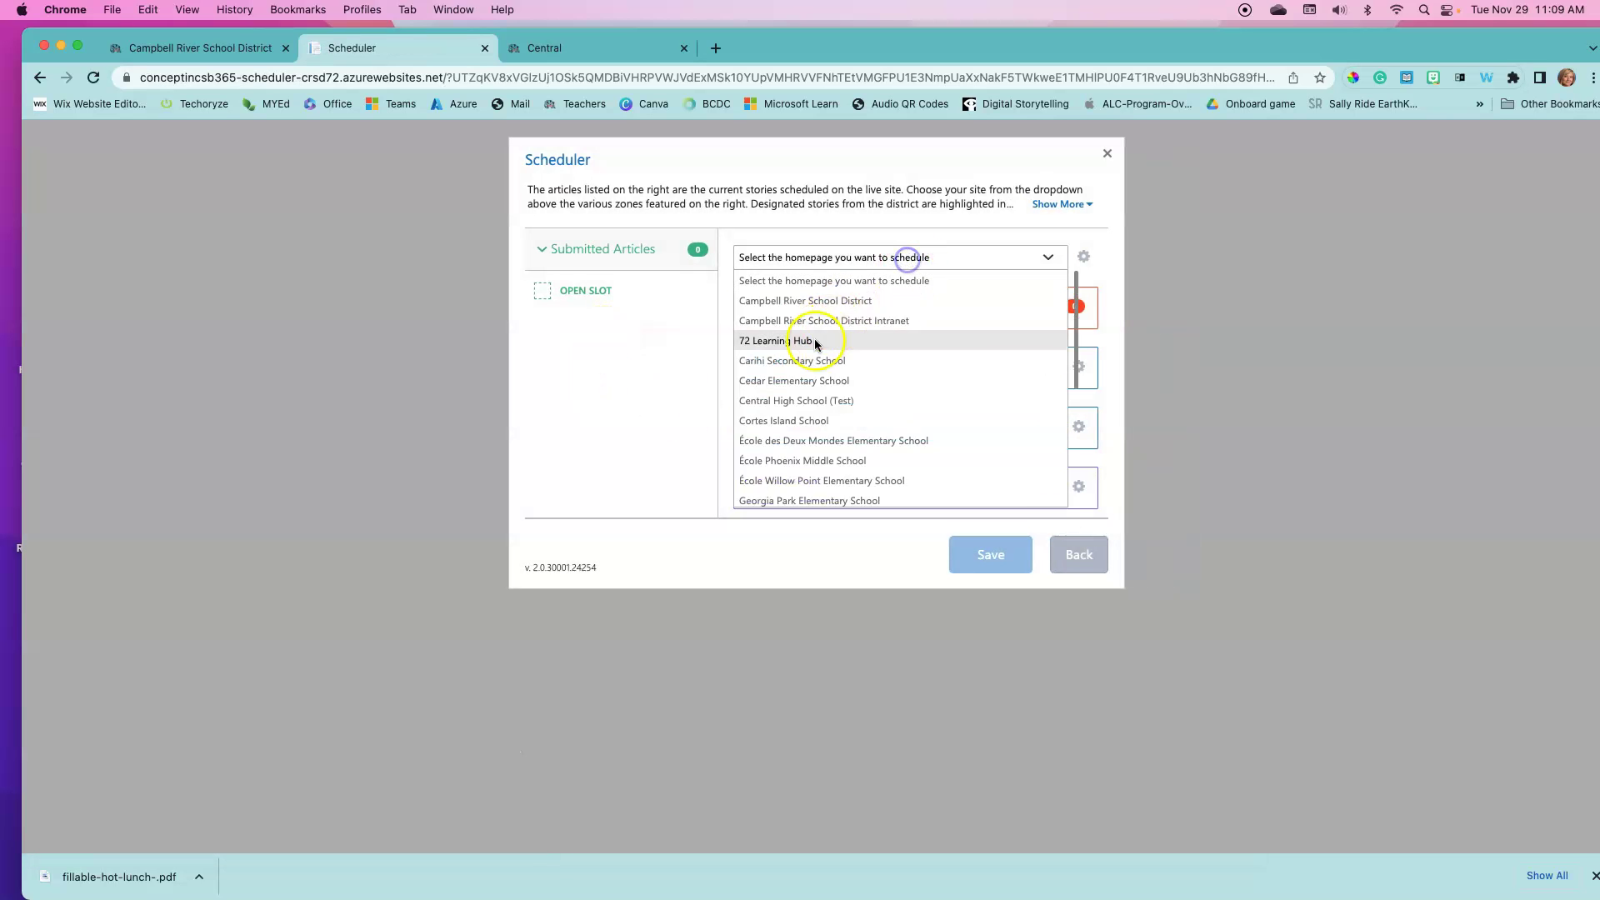
{"action": "left_click", "coordinate": [785, 401]}
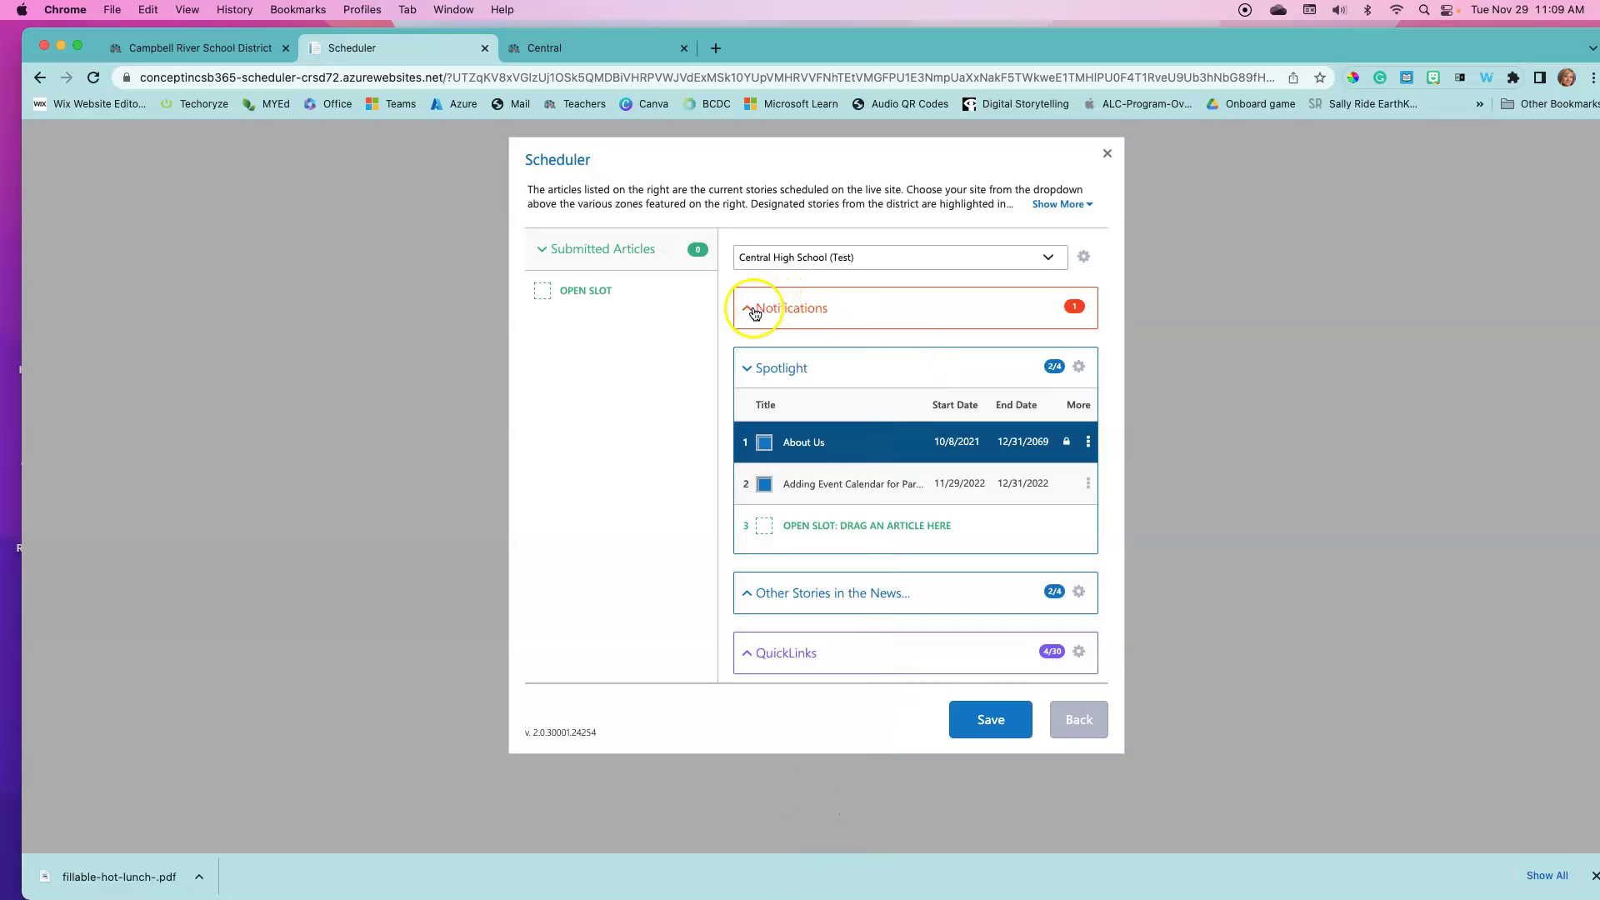
{"action": "left_click", "coordinate": [749, 308]}
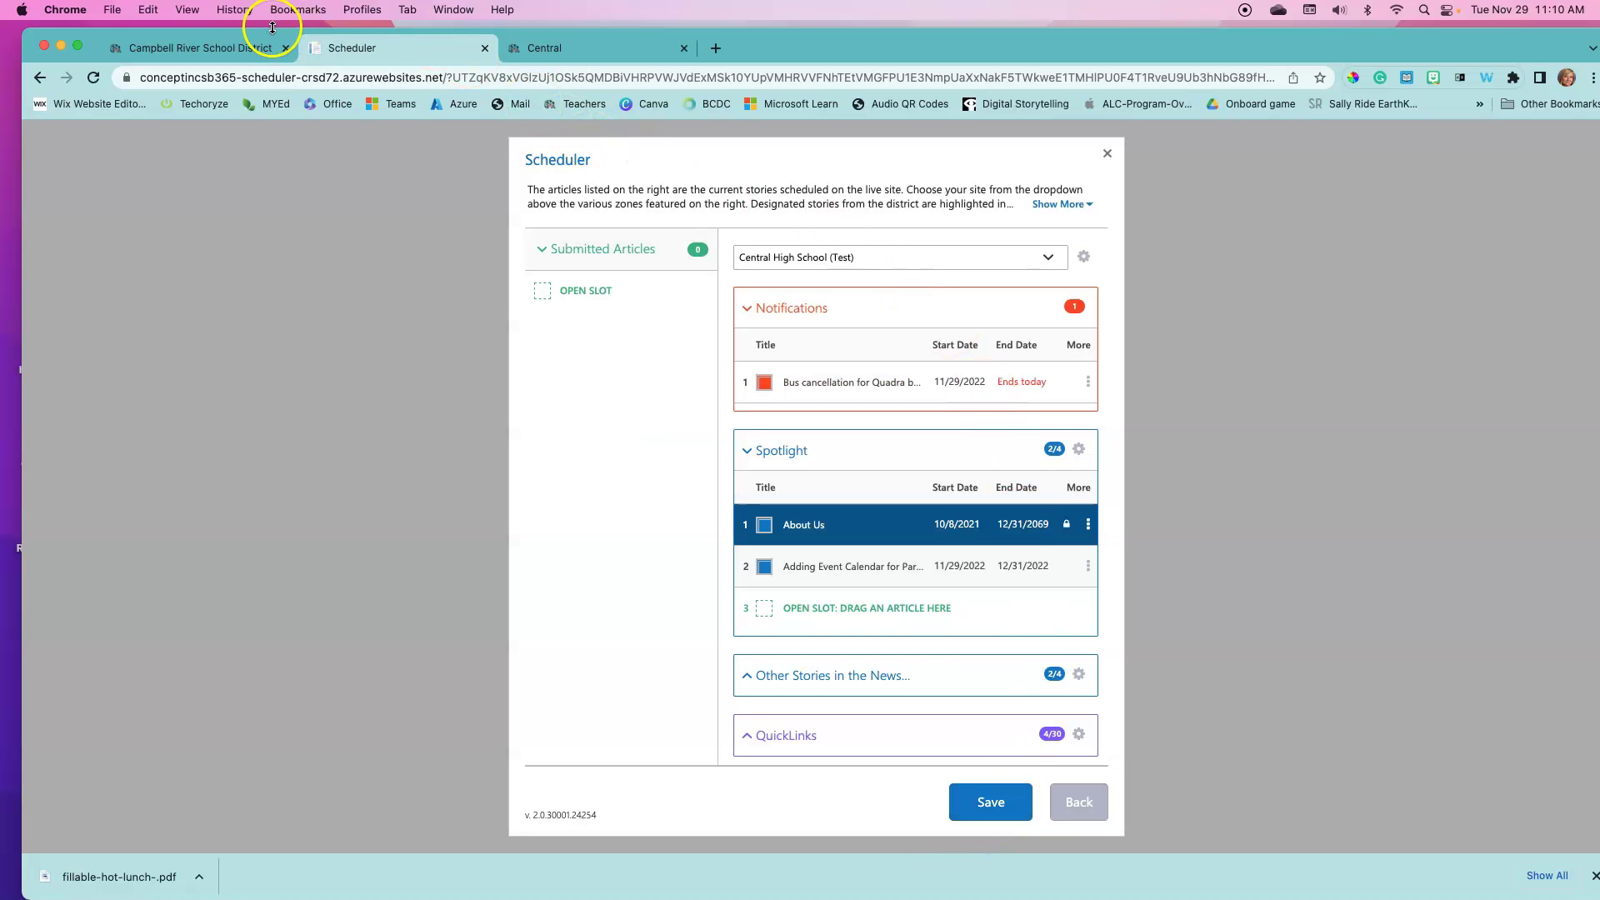
Step: Reload the Central School homepage to display the 'Bus cancellation for Quadra bus #4' banner
{"action": "left_click", "coordinate": [566, 47]}
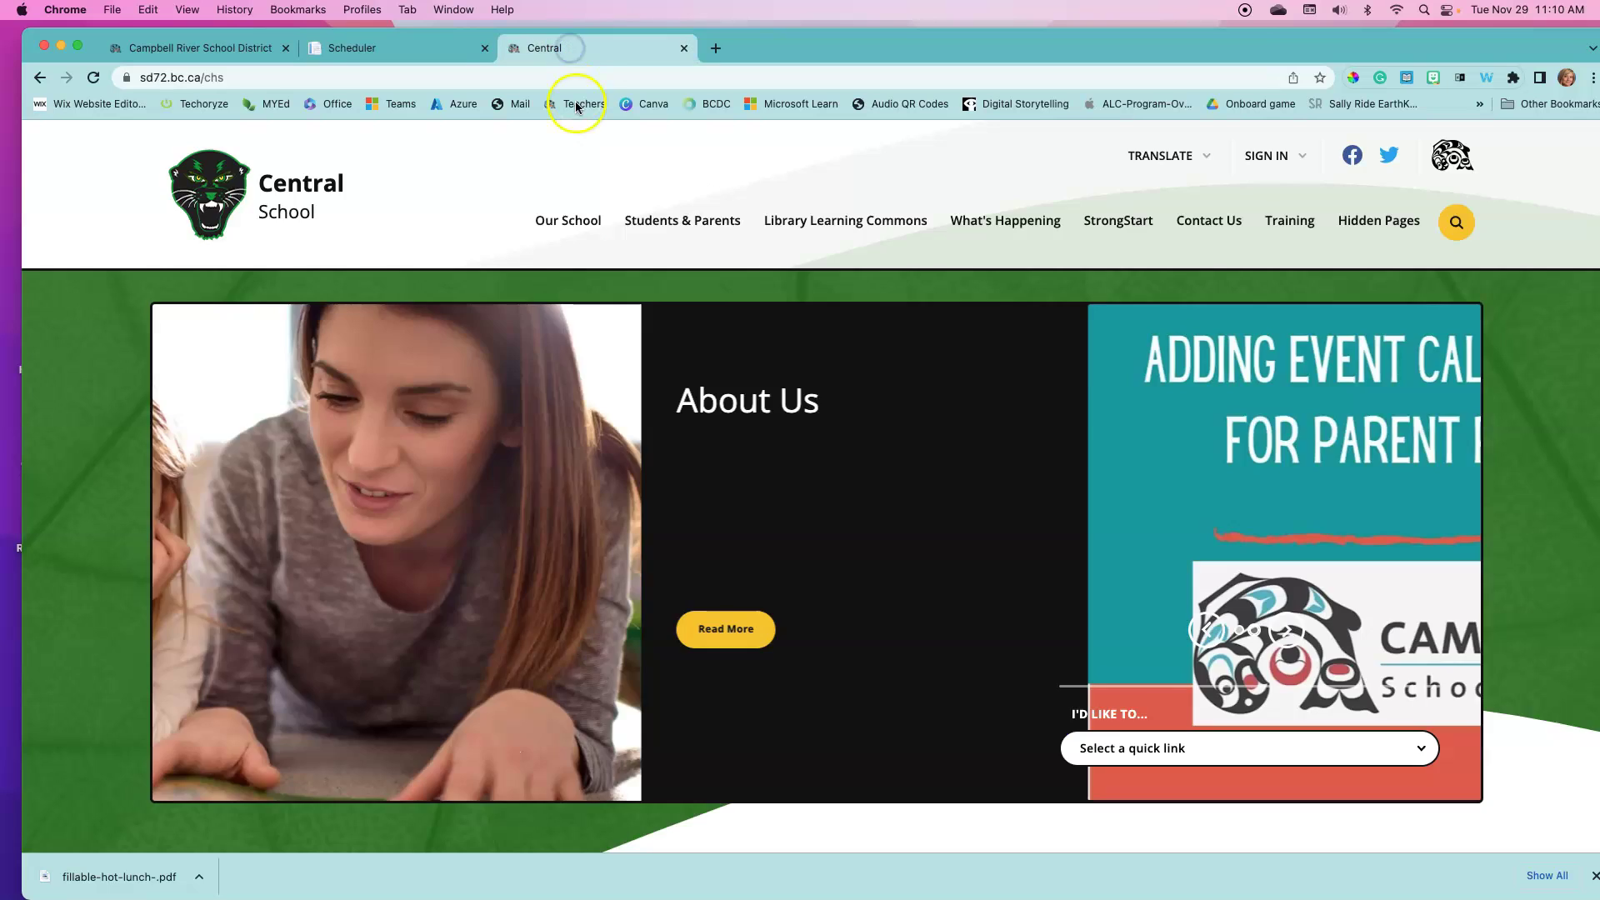
{"action": "left_click", "coordinate": [95, 81]}
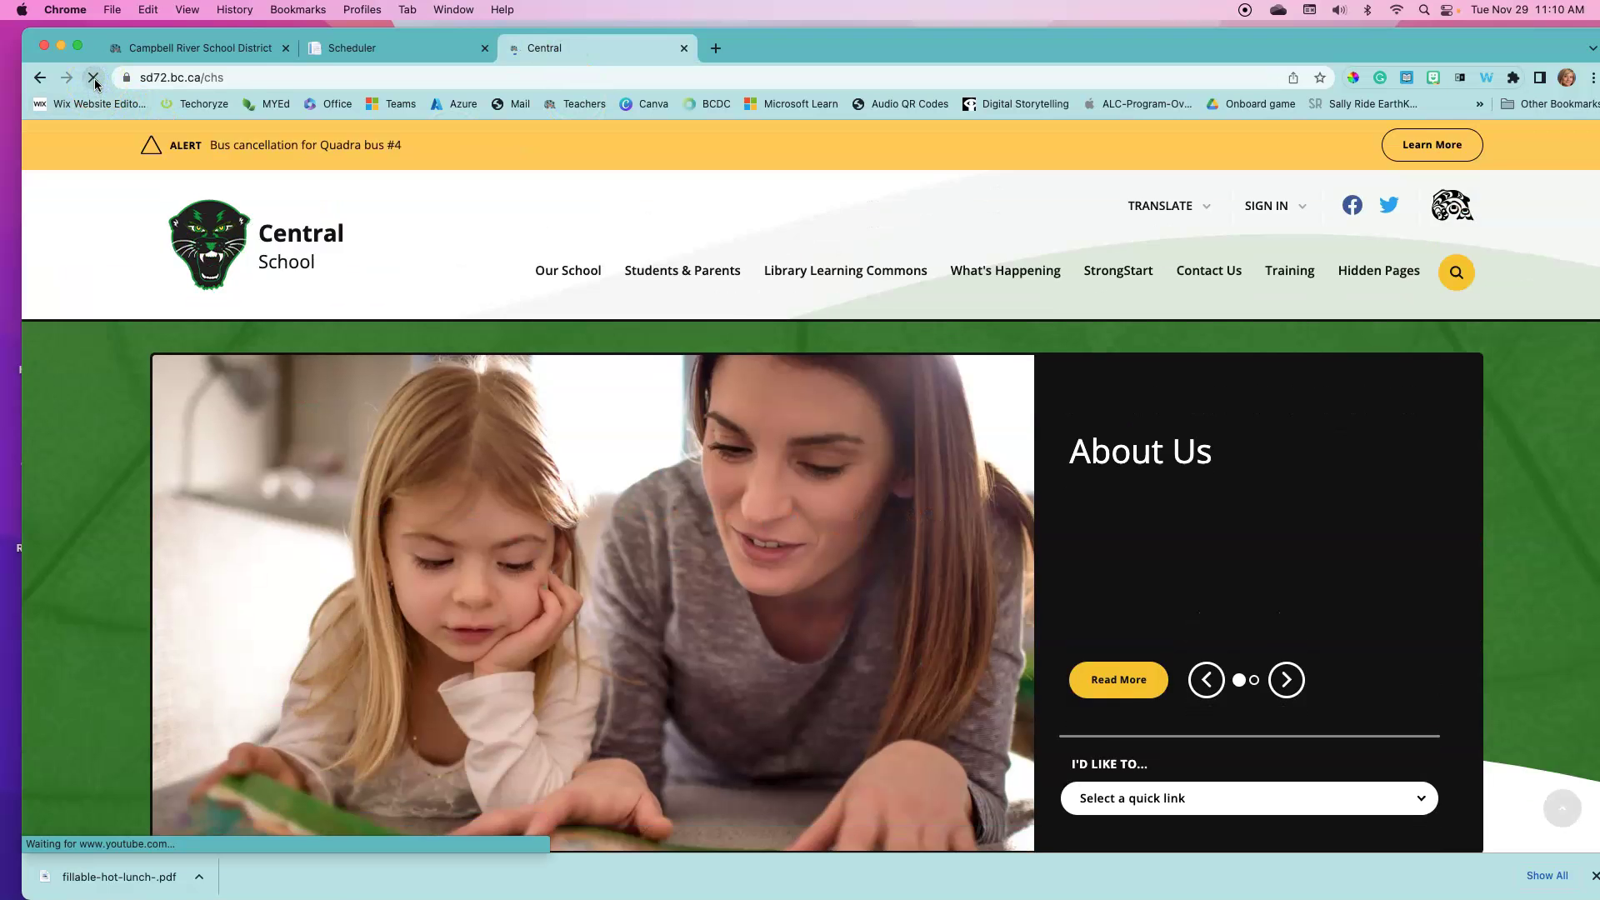